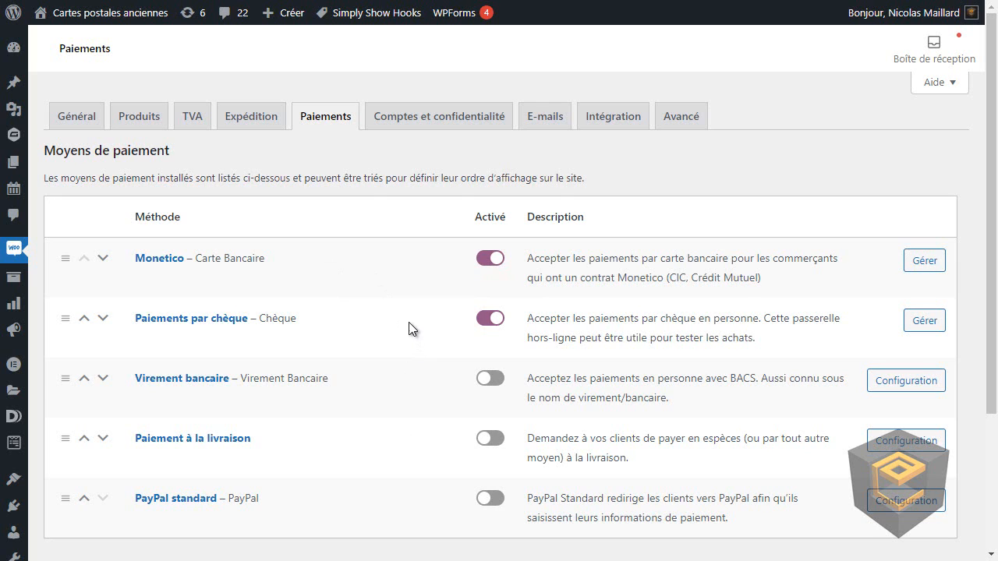
- Open the Monetico payment settings and add Paiement en 3 fois, Paiement en 2 fois and Paiement en 4 fois as installment options
left_click(161, 260)
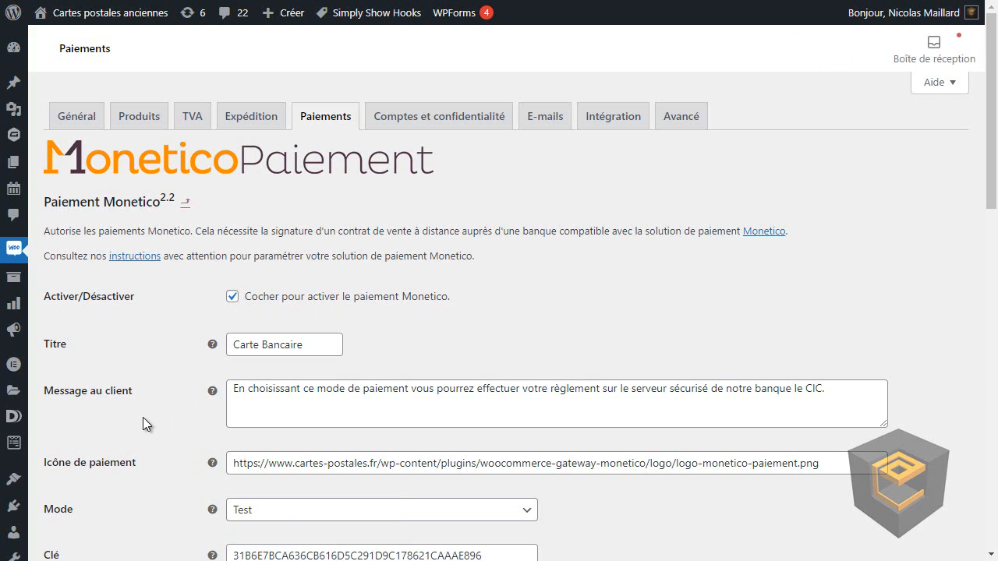
scroll(143, 418, "down", 7)
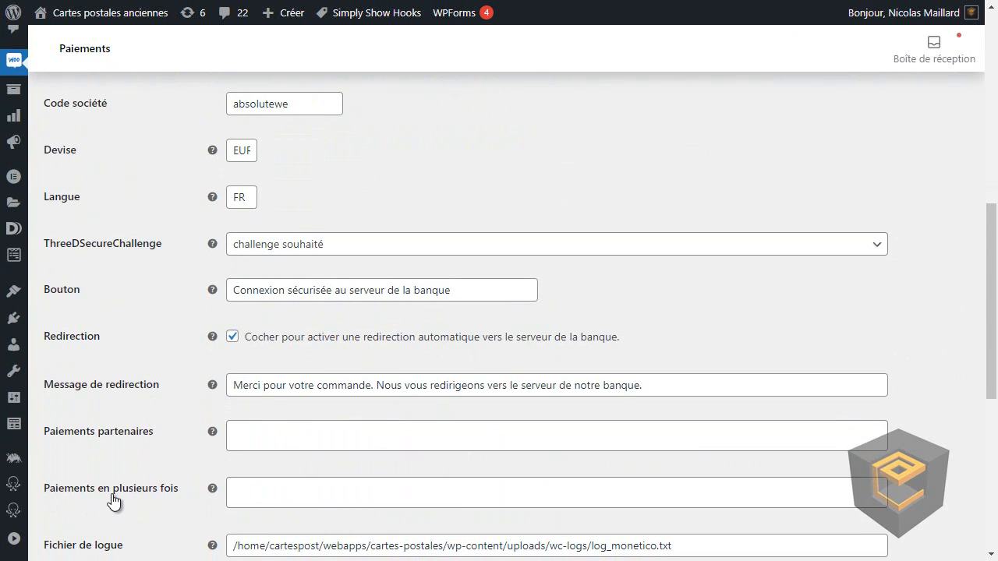
scroll(269, 488, "down", 1)
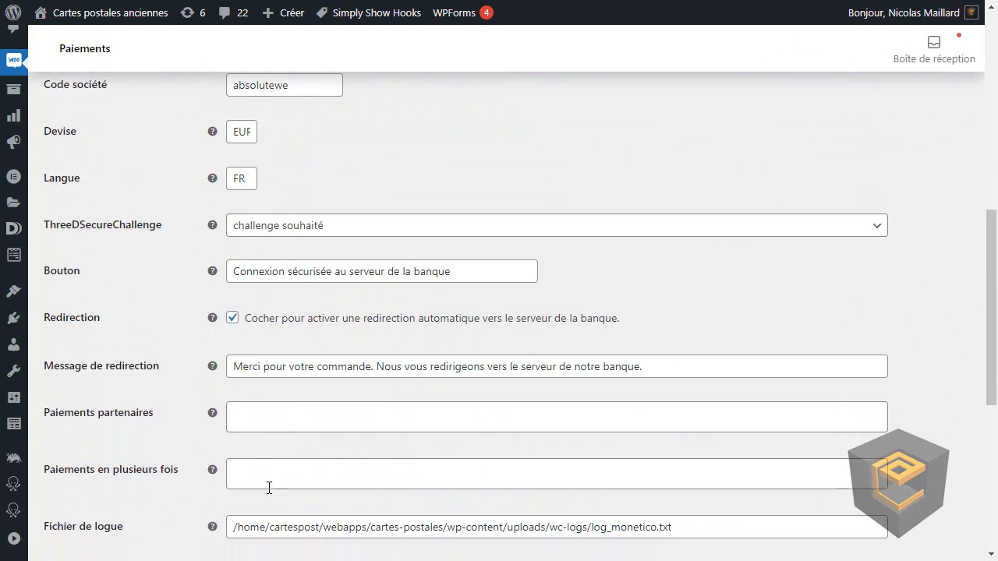
scroll(269, 488, "down", 2)
left_click(273, 336)
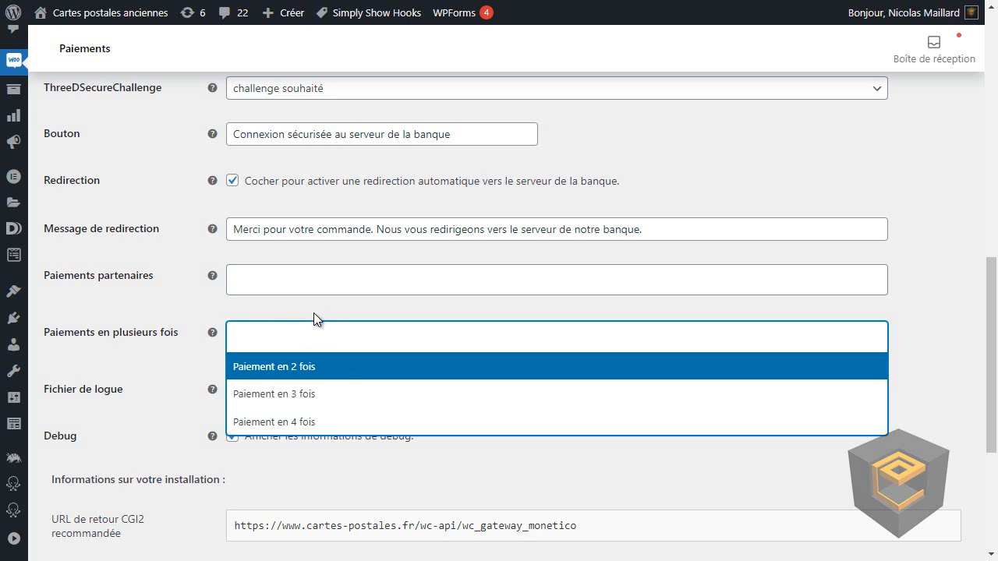
left_click(334, 395)
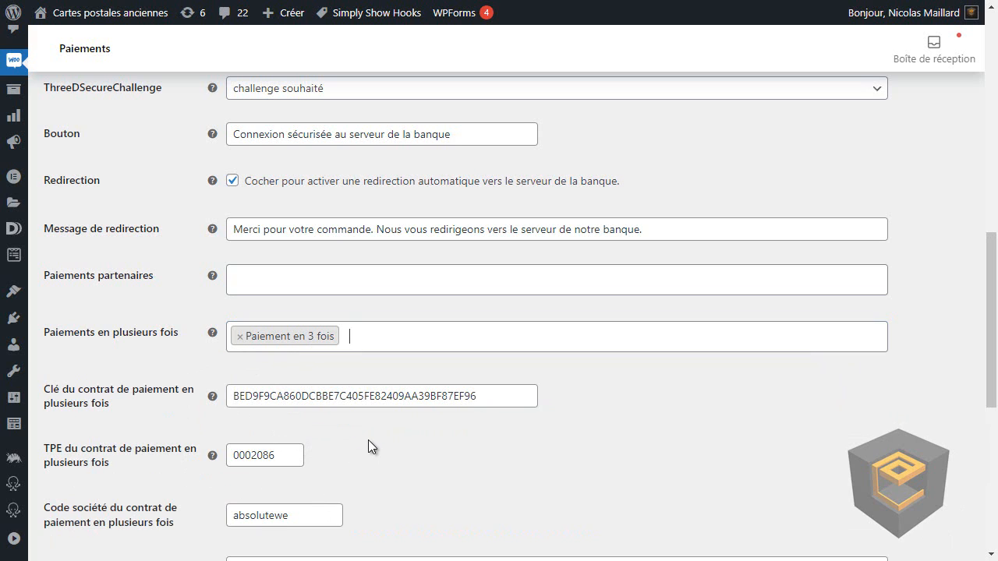
left_click(352, 337)
left_click(333, 367)
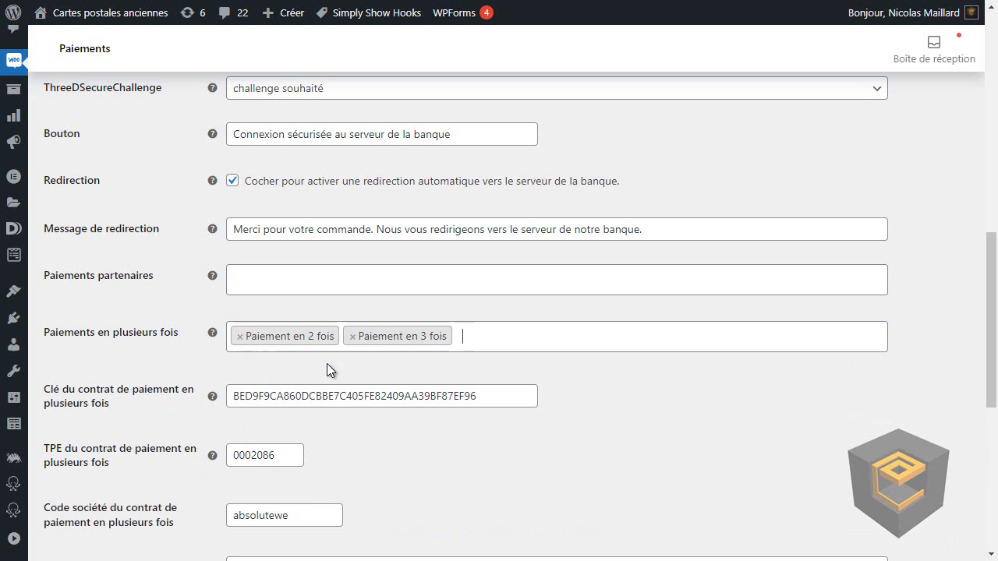
left_click(473, 338)
left_click(374, 422)
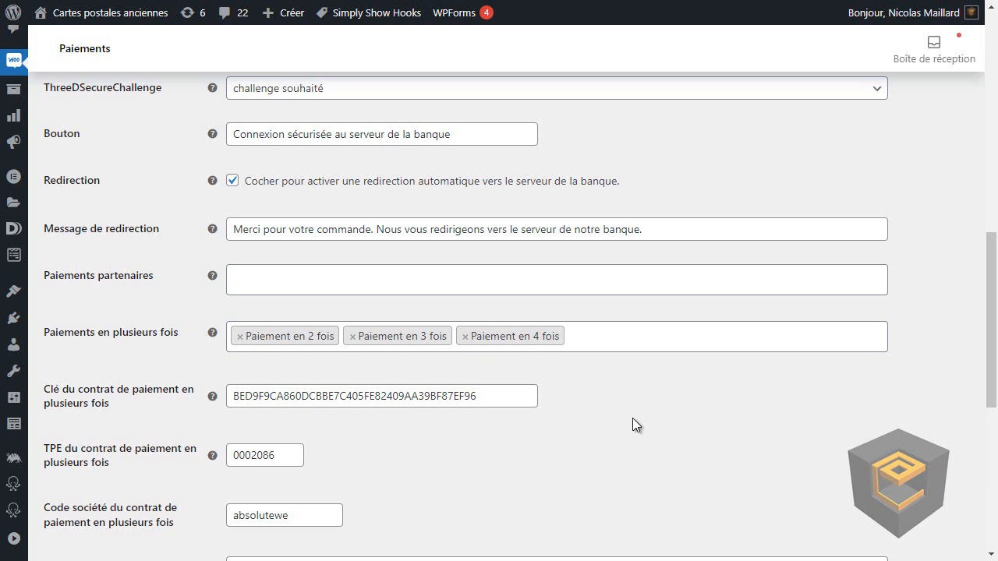
- Compare the installment contract's key, TPE and company code fields with the main contract's, and save the Monetico settings
scroll(566, 435, "down", 1)
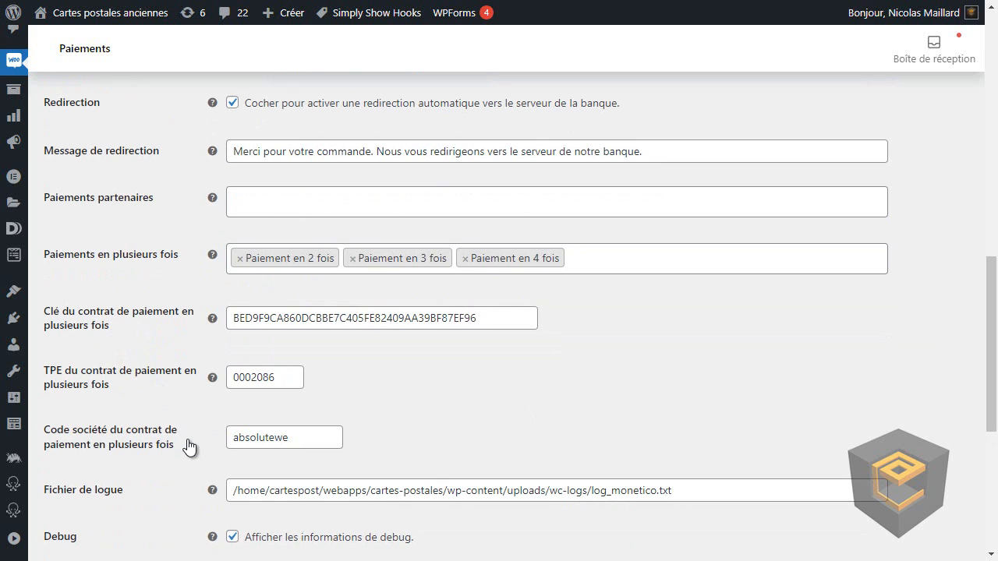
scroll(180, 444, "up", 2)
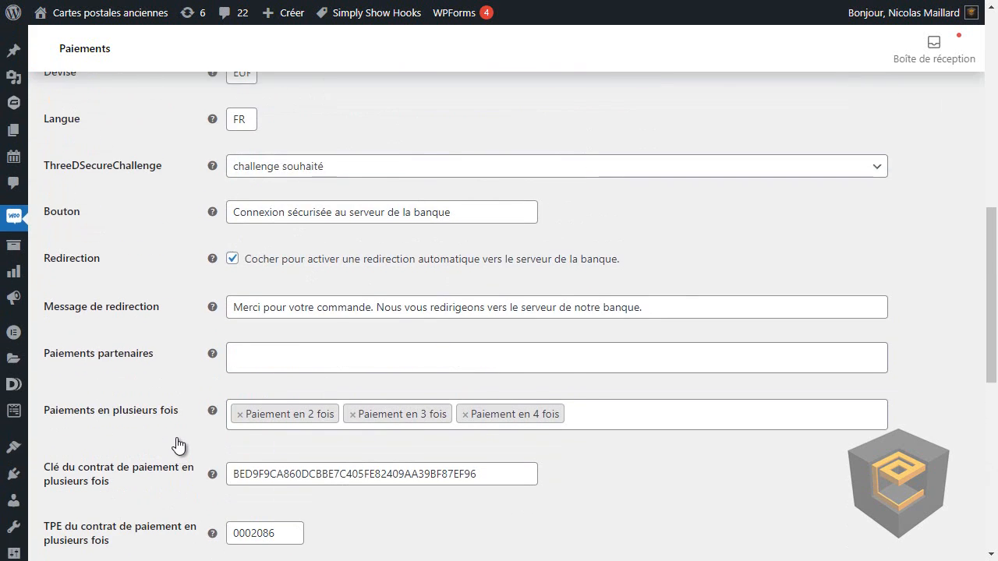
scroll(177, 445, "up", 3)
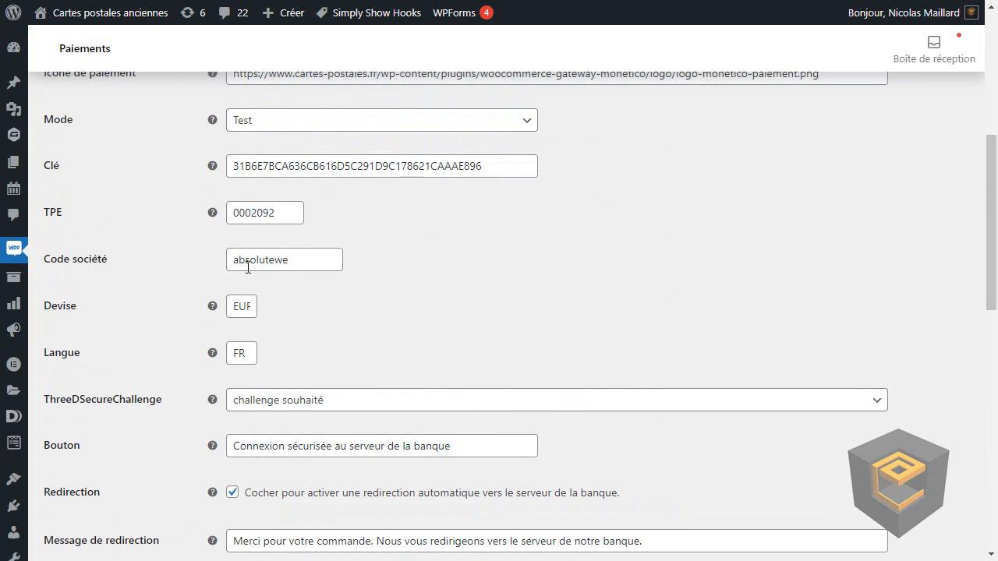
scroll(187, 351, "down", 5)
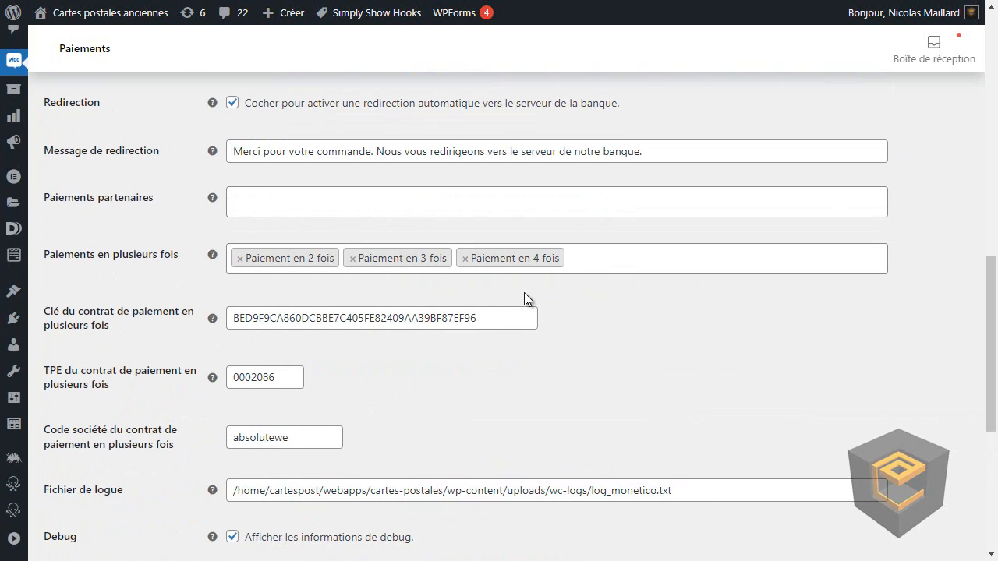
scroll(168, 354, "down", 5)
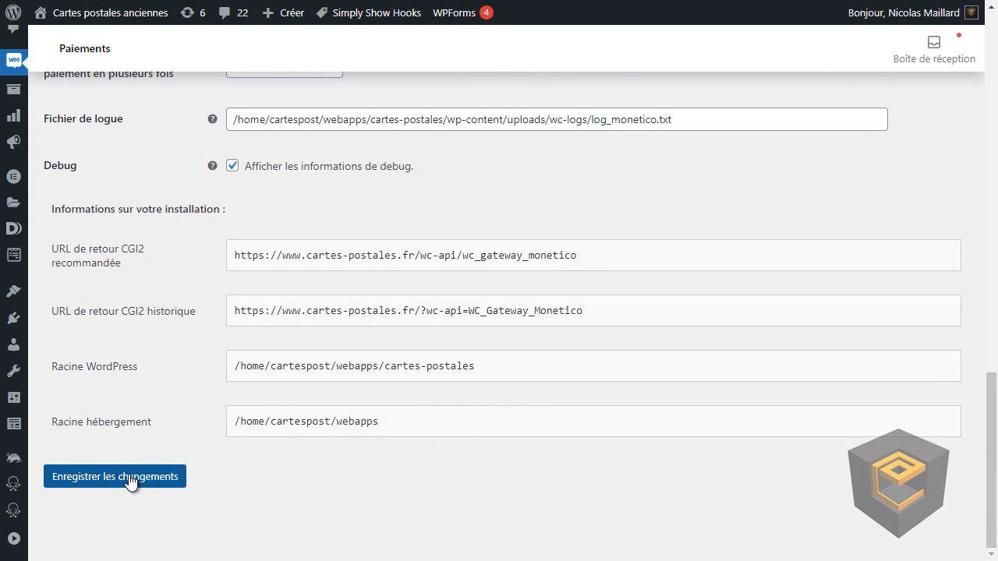
left_click(130, 484)
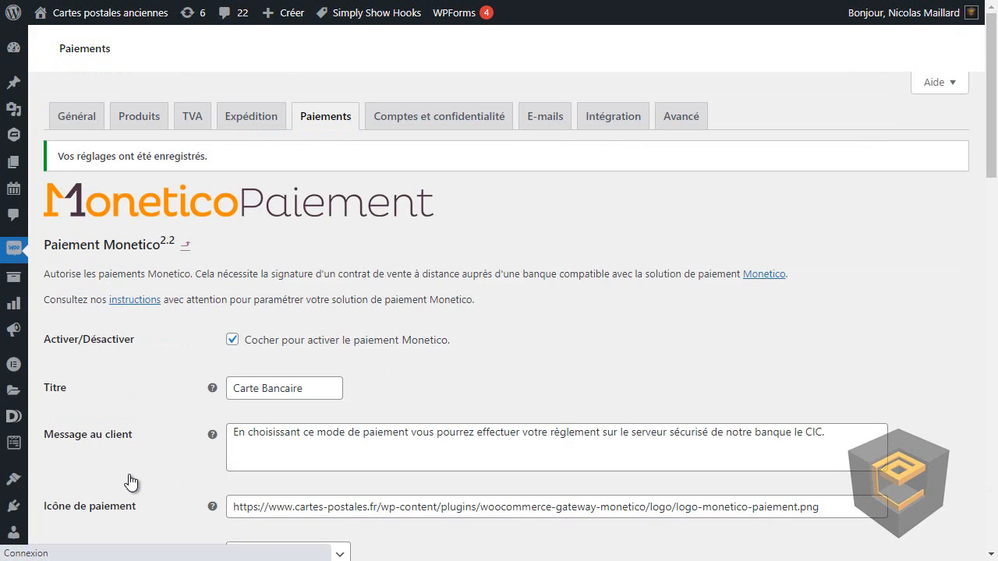
- Return to the payment methods list and enable Monetico 2x
left_click(186, 248)
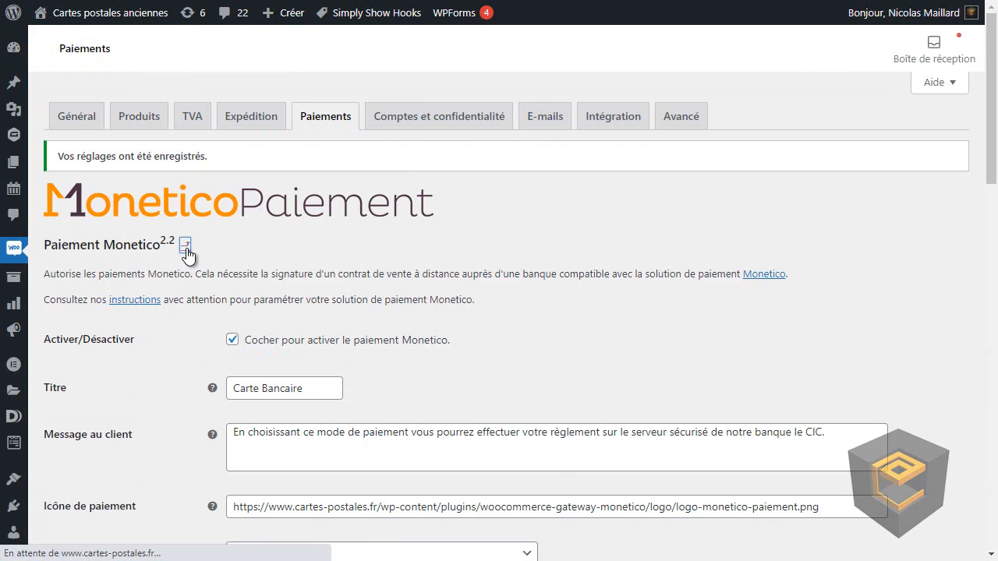
scroll(350, 327, "down", 2)
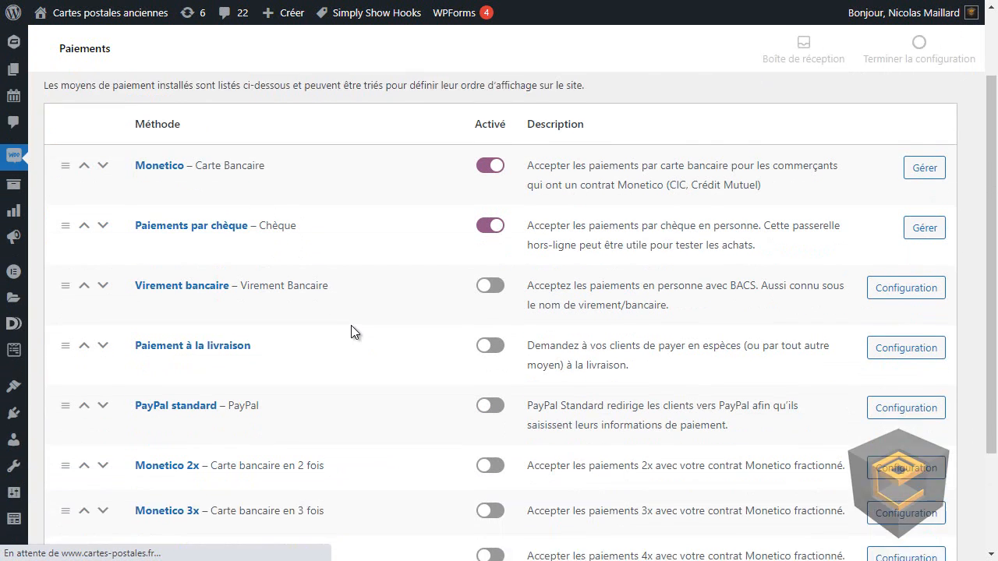
scroll(351, 332, "down", 3)
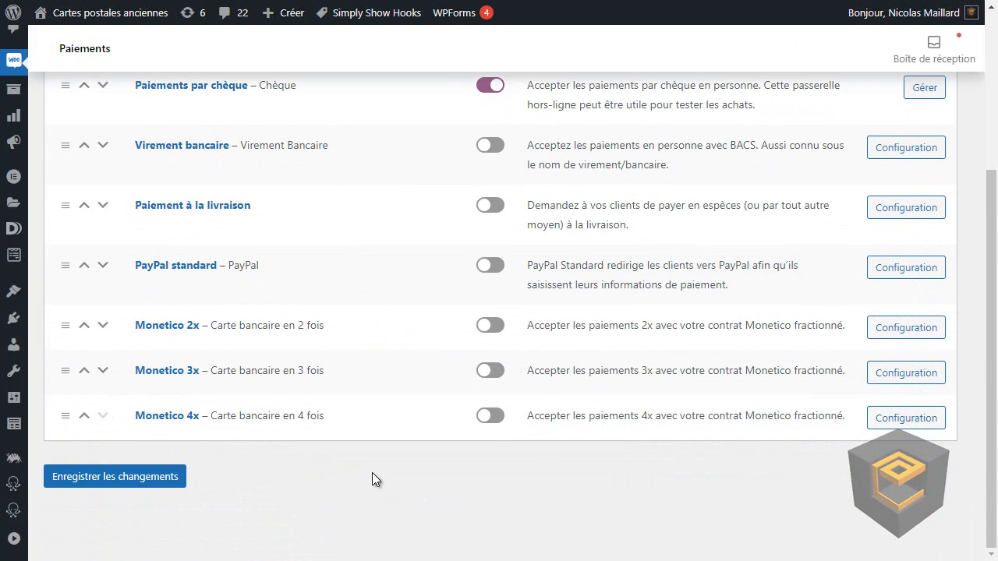
scroll(382, 468, "up", 2)
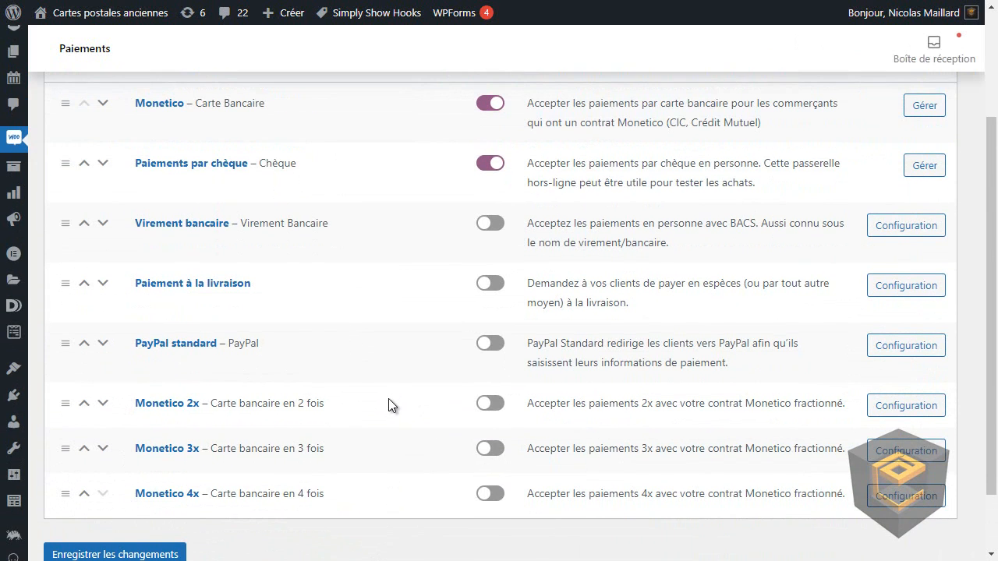
left_click(489, 404)
- Open the Monetico 3x settings, set the minimum amount to 100 and the maximum amount to 500, and save
left_click(156, 450)
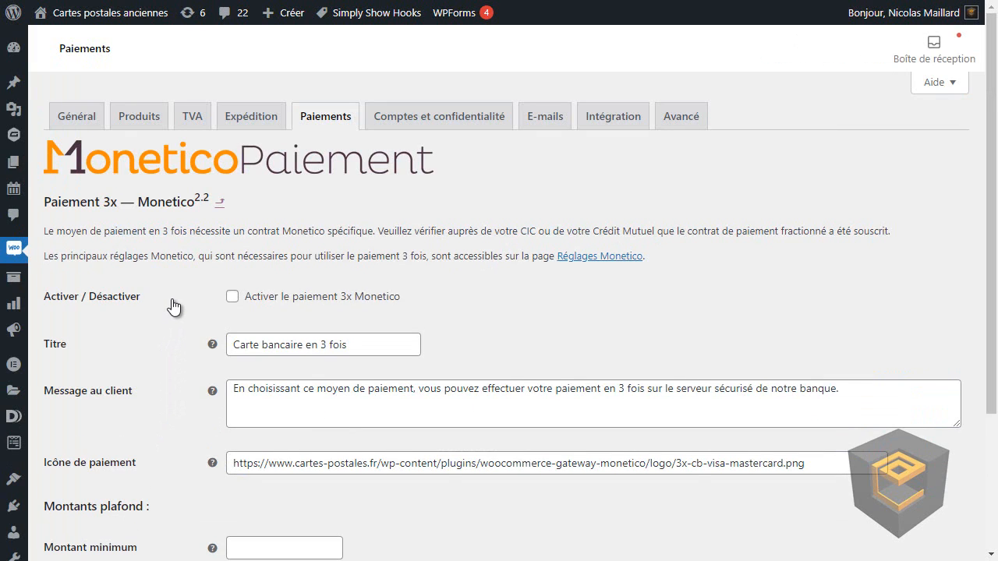
scroll(173, 306, "down", 1)
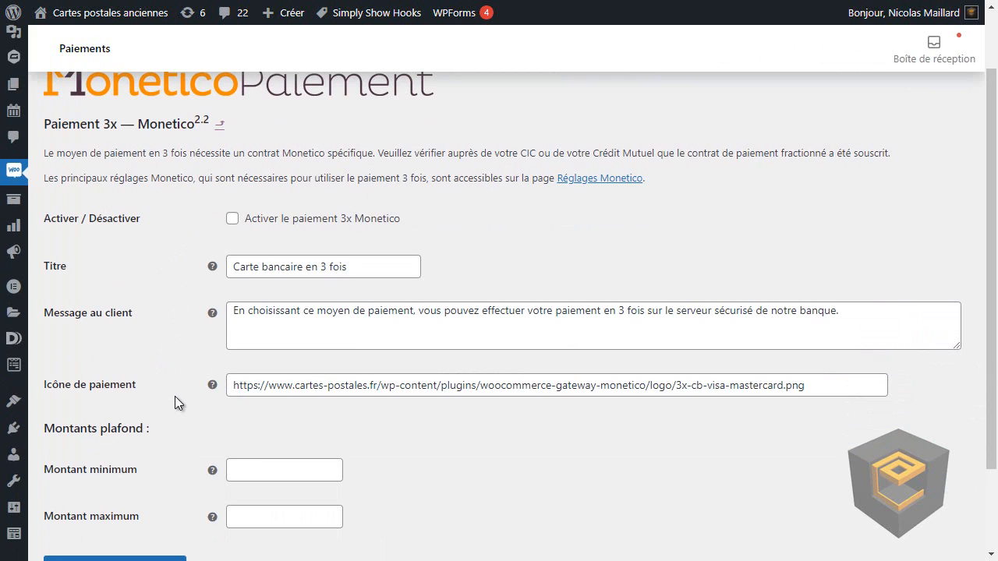
scroll(175, 397, "down", 2)
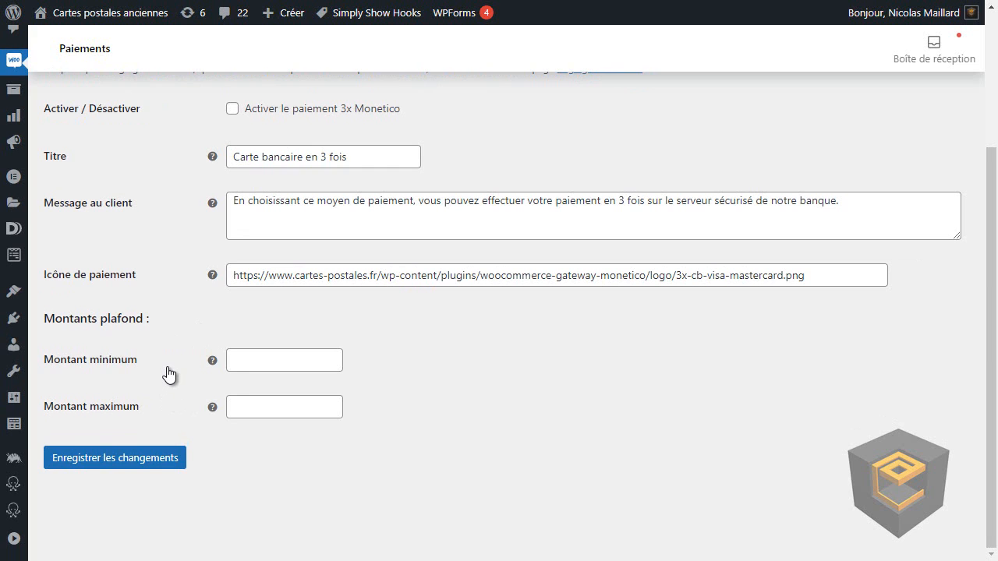
scroll(168, 373, "up", 3)
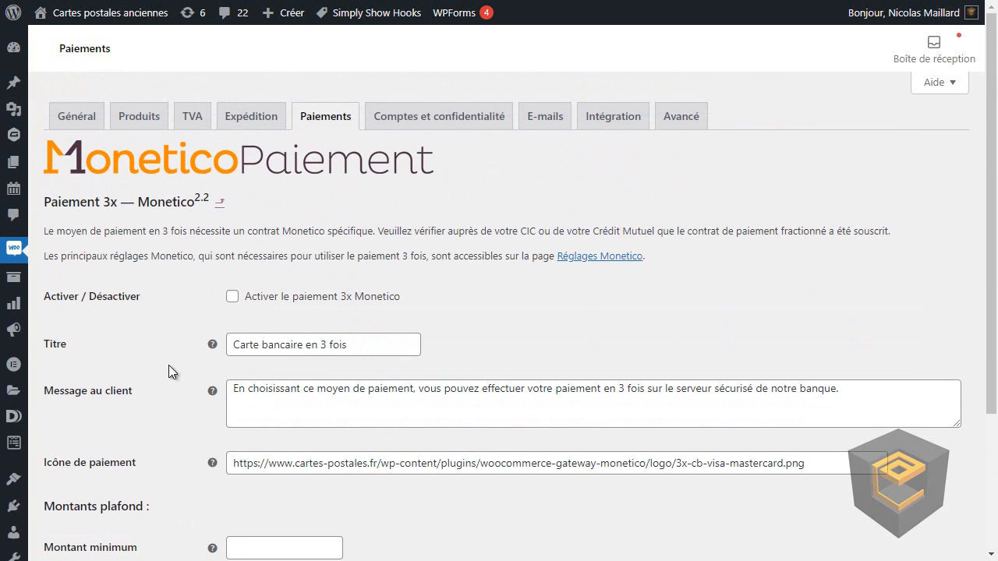
scroll(169, 370, "down", 2)
left_click(276, 361)
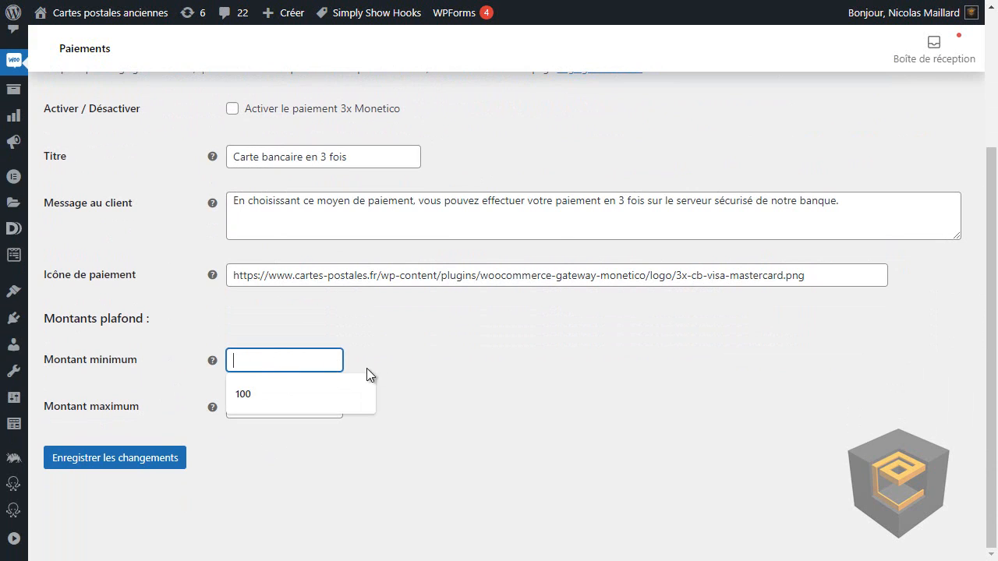
left_click(270, 394)
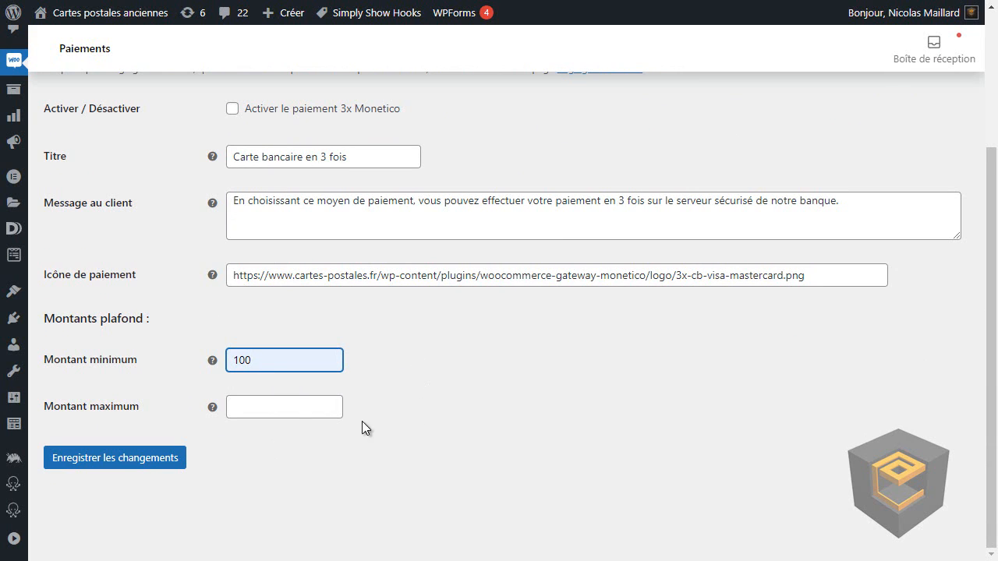
left_click(279, 408)
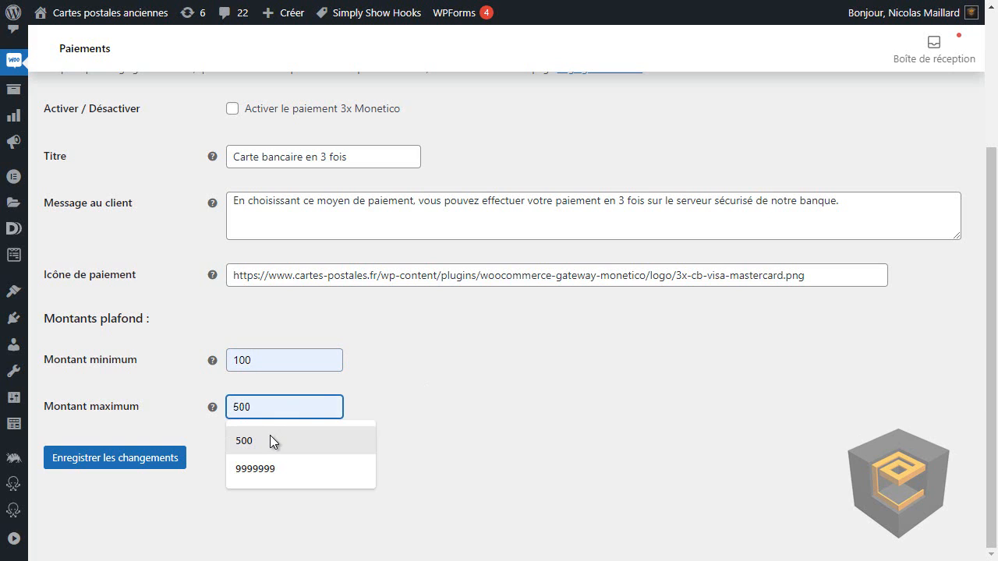
left_click(270, 438)
key("Tab")
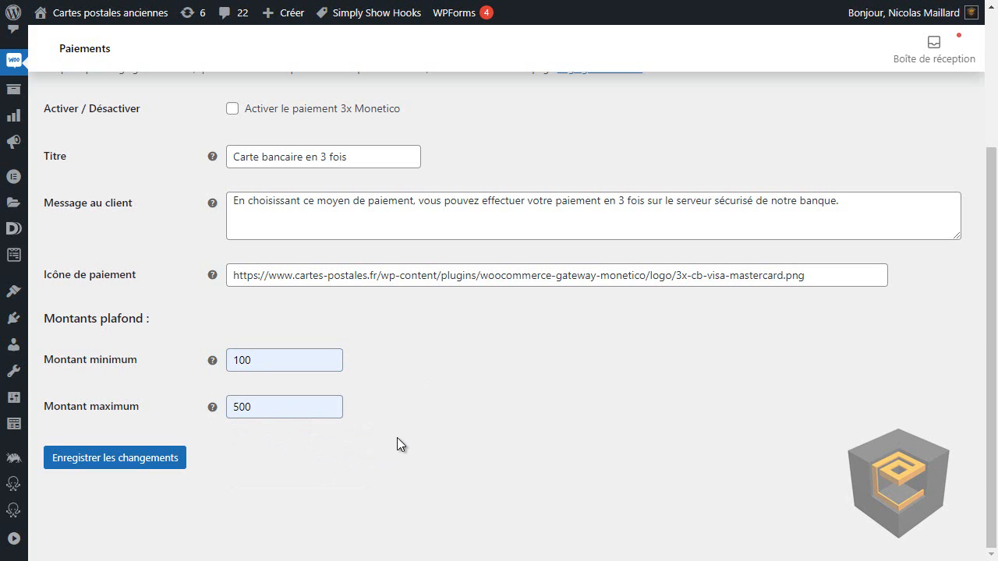
left_click(113, 463)
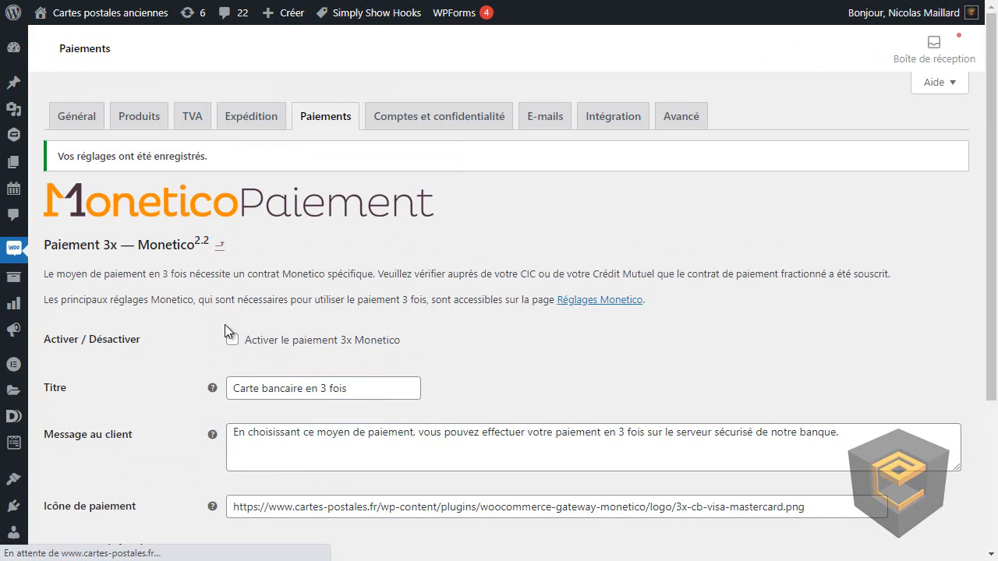
- Activate the Monetico 3x payment in its settings and save the changes
left_click(232, 340)
scroll(172, 379, "down", 3)
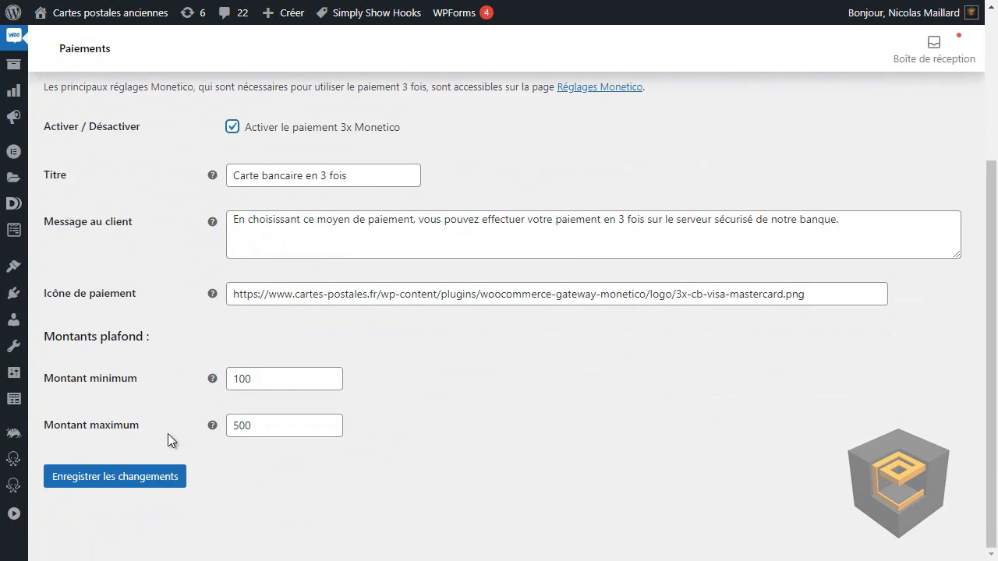
left_click(156, 476)
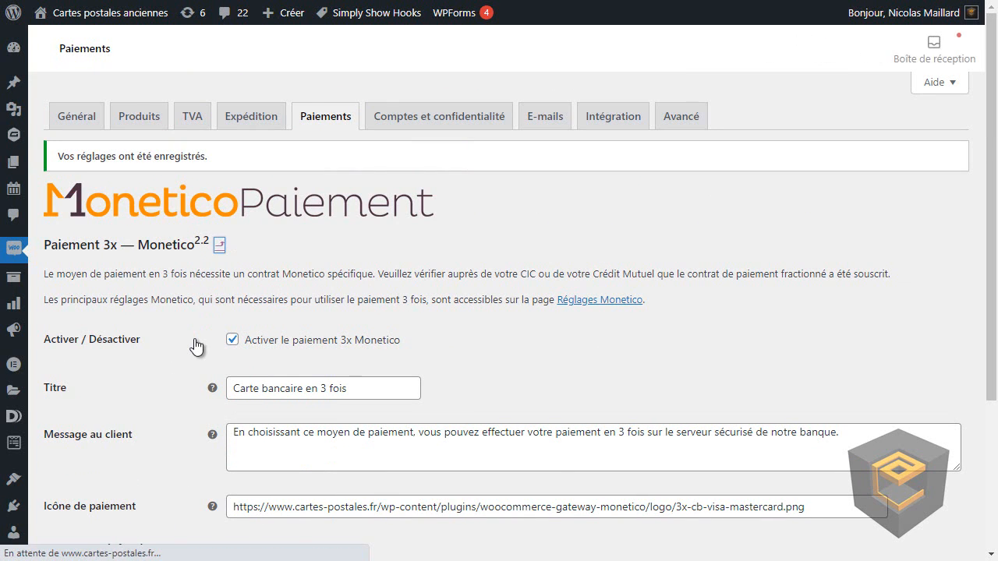
- Go back to the list of payment methods and enable Monetico 4x
scroll(195, 340, "down", 3)
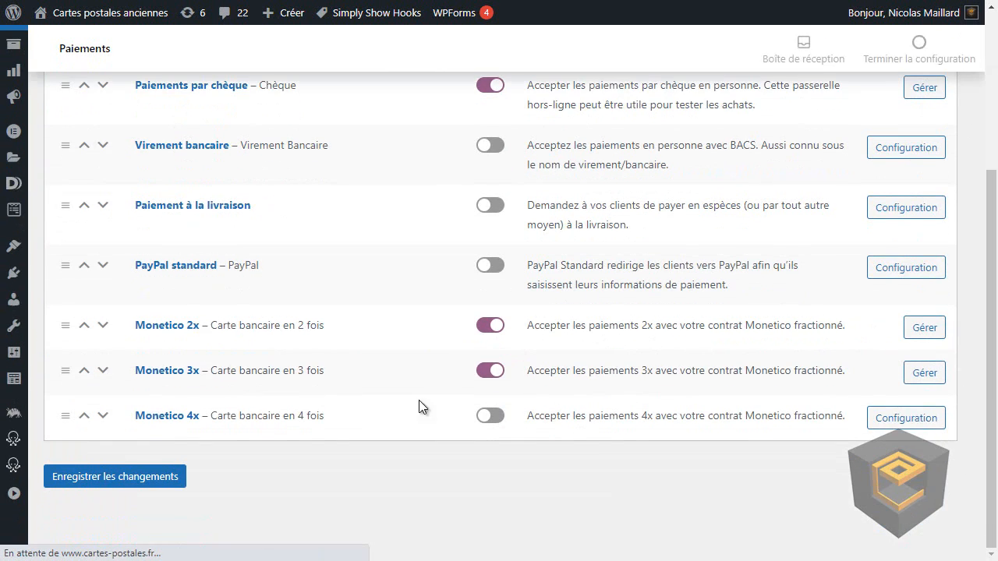
left_click(492, 415)
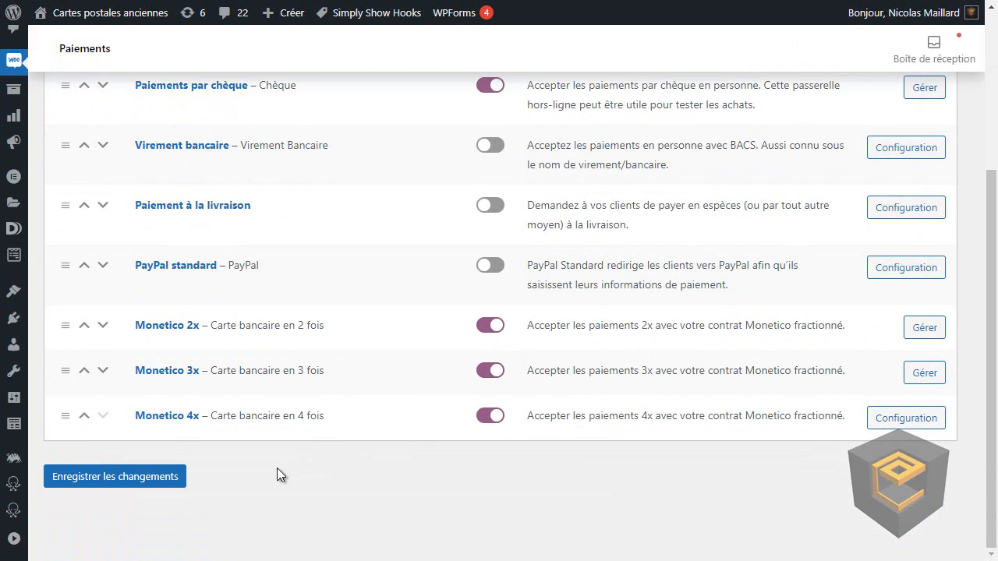
scroll(277, 469, "up", 3)
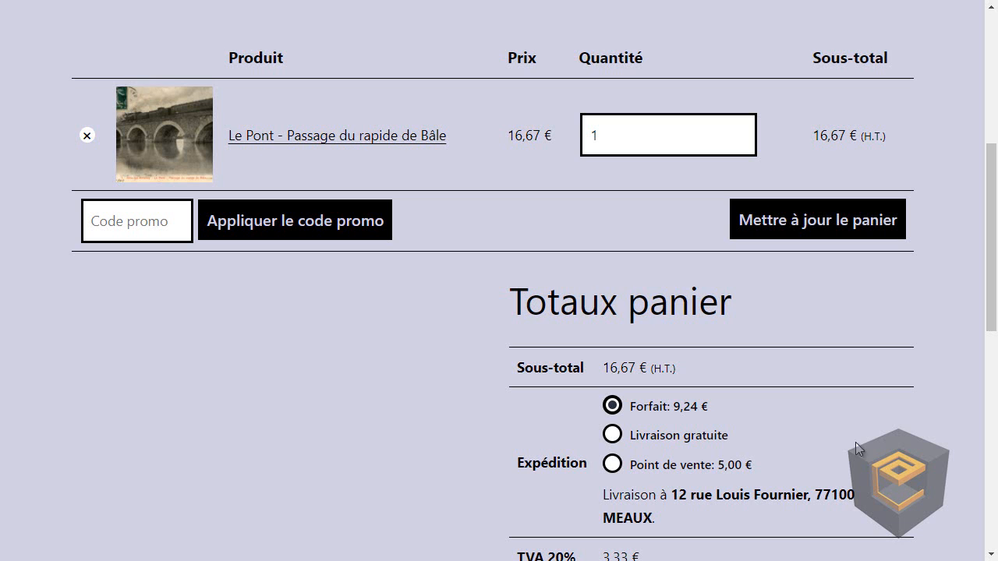
- Proceed from the shop cart to checkout, examine which payment methods are offered for the order, and go back to the cart
scroll(839, 433, "down", 4)
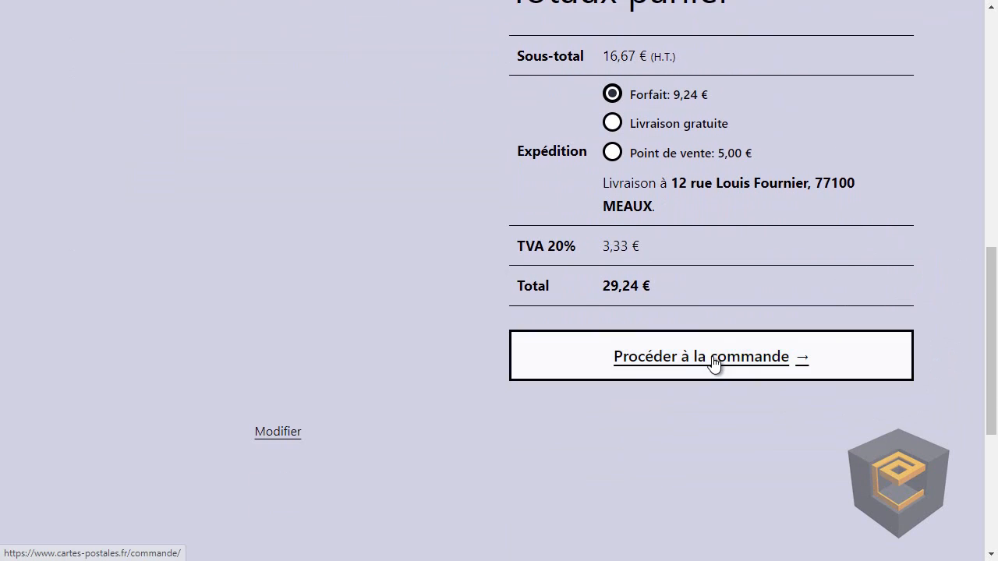
left_click(713, 362)
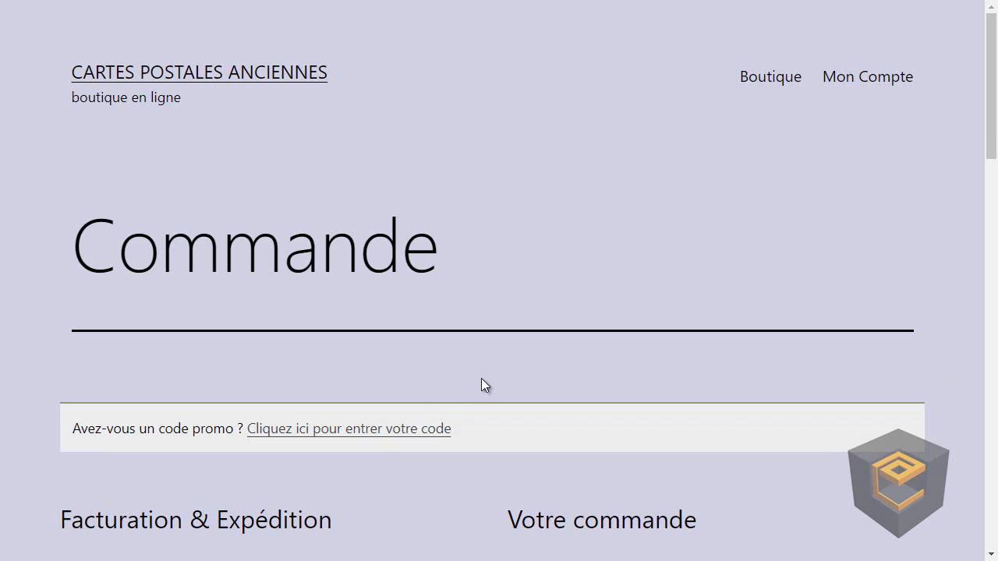
scroll(433, 406, "down", 7)
scroll(433, 407, "down", 4)
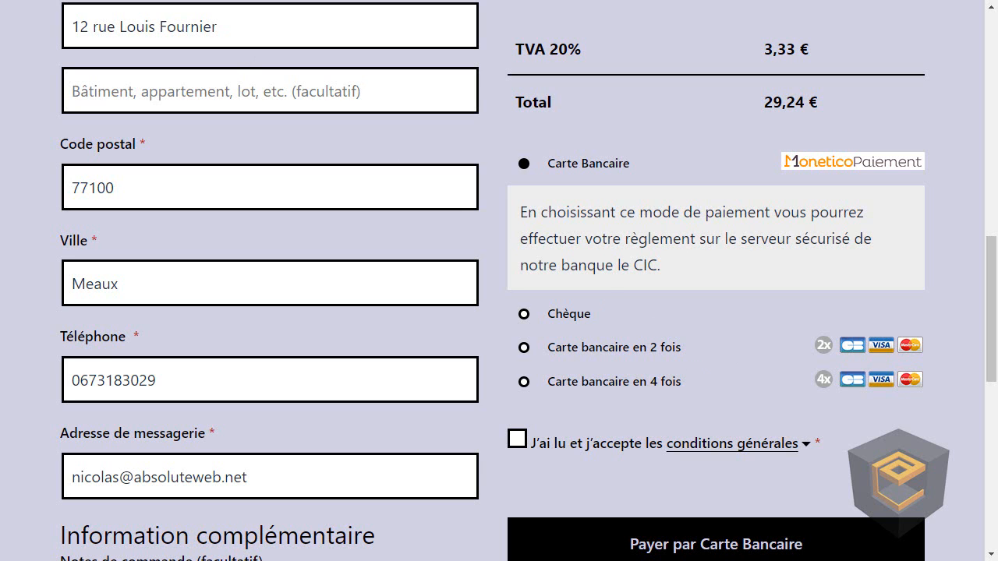
key("alt+Left")
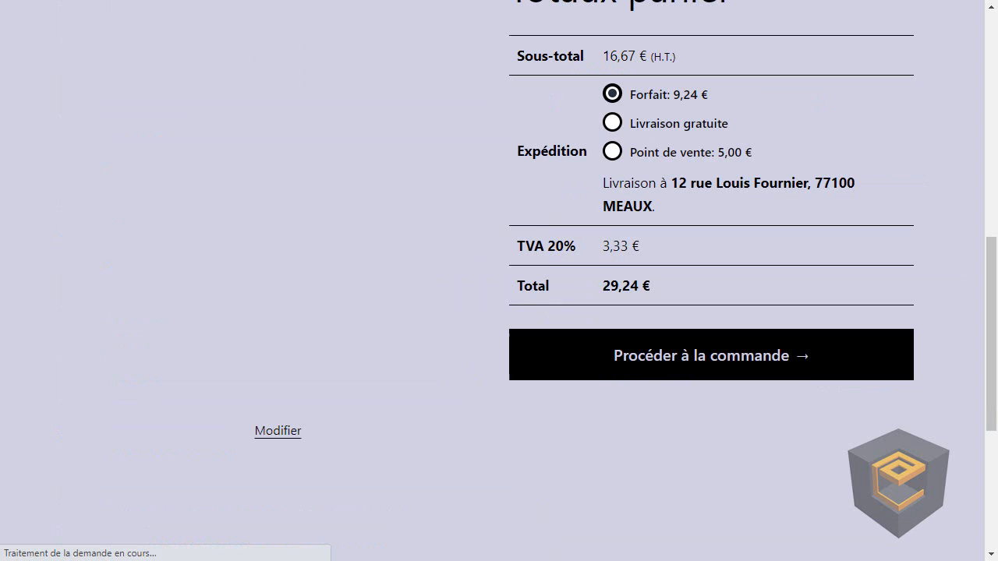
- Set the quantity of Le Pont - Passage du rapide de Bâle to 7 and update the cart
scroll(353, 294, "up", 1)
scroll(353, 301, "up", 5)
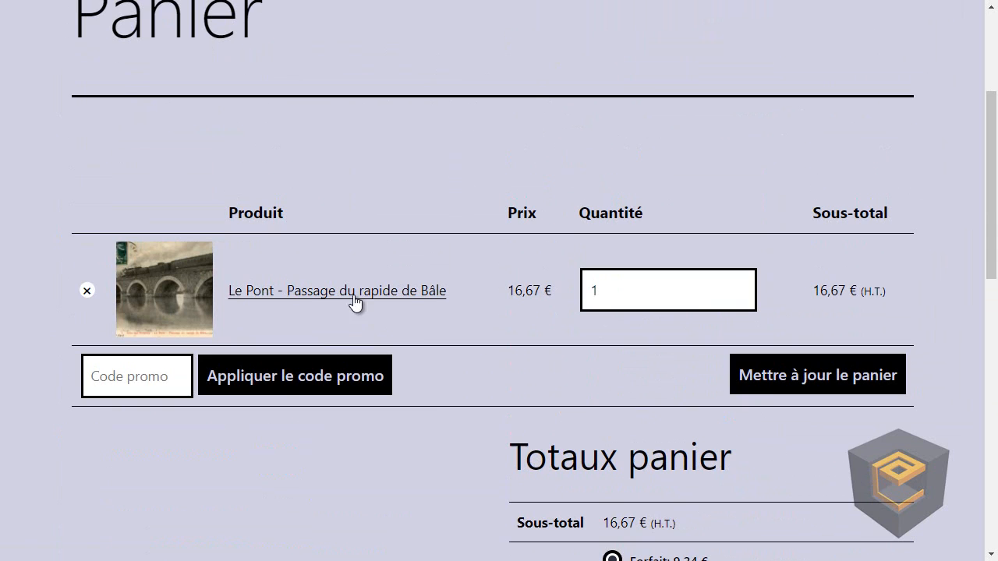
left_click(741, 285)
left_click(741, 285)
left_click(741, 286)
left_click(742, 285)
left_click(741, 285)
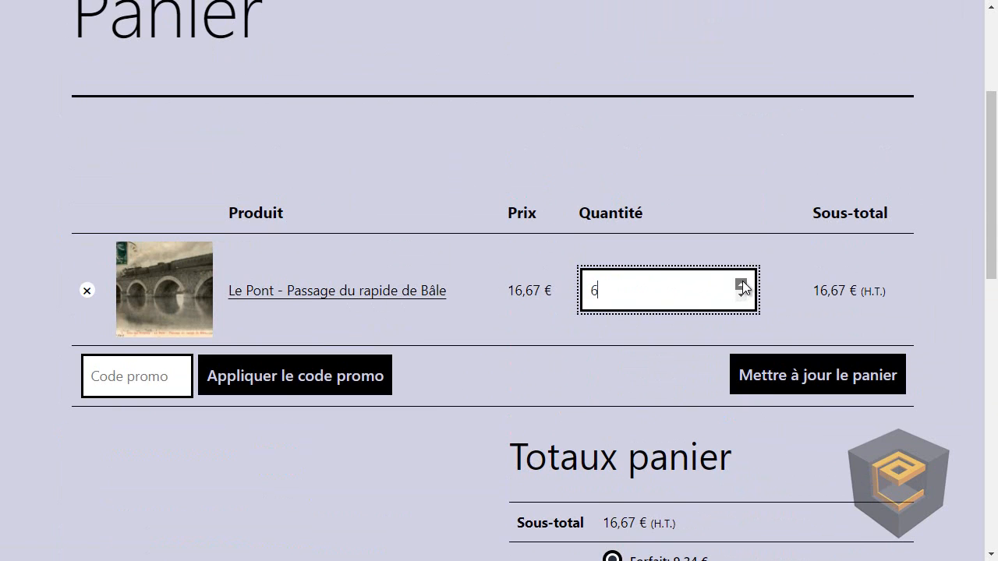
left_click(741, 286)
left_click(824, 382)
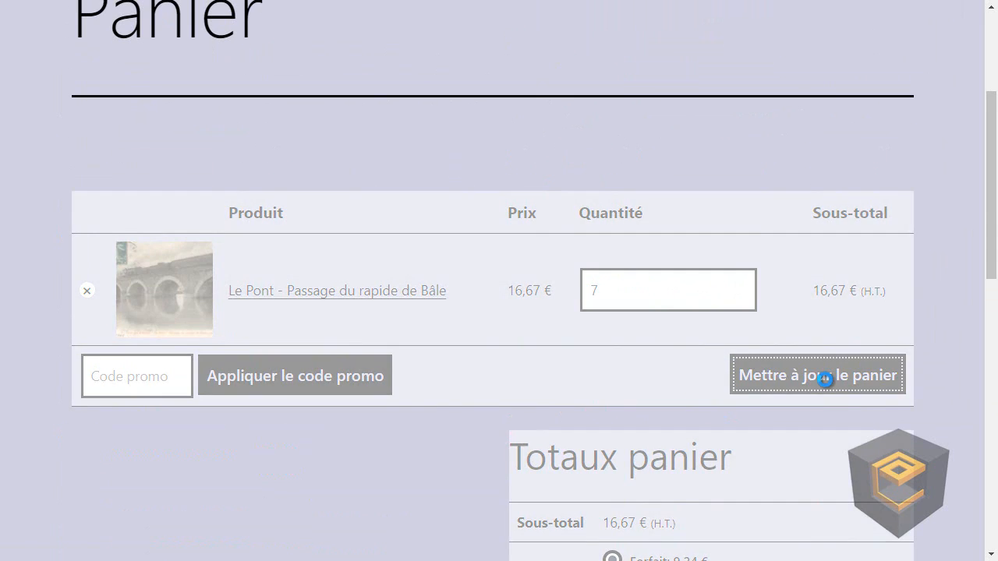
- Proceed from the updated cart to checkout and examine the payment methods offered for the order
scroll(825, 382, "down", 6)
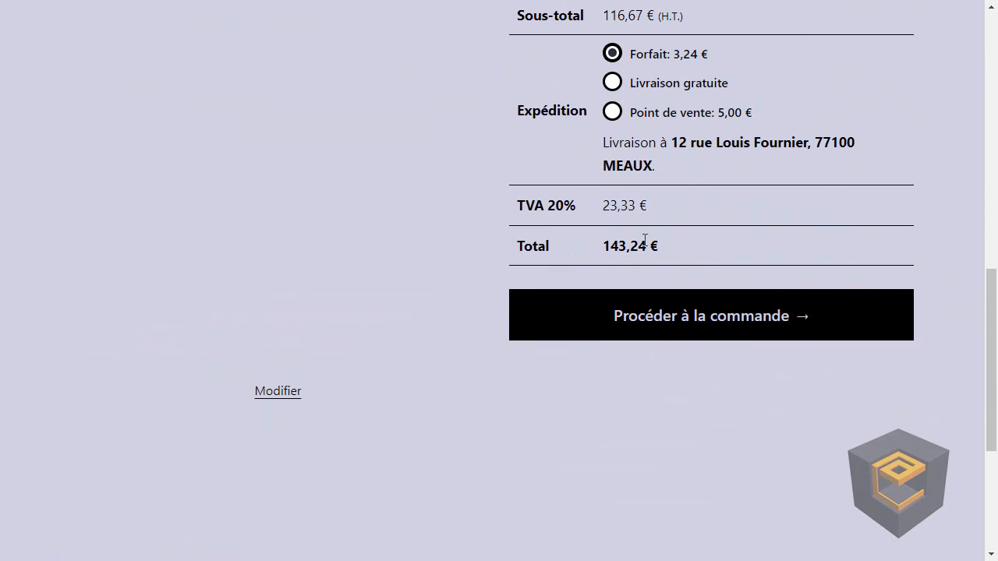
left_click(715, 327)
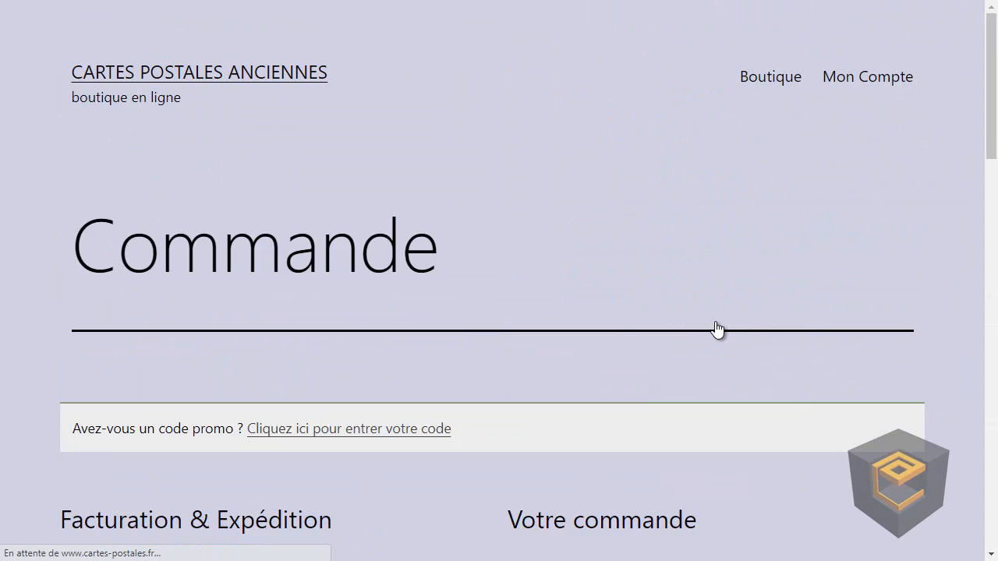
scroll(717, 328, "down", 9)
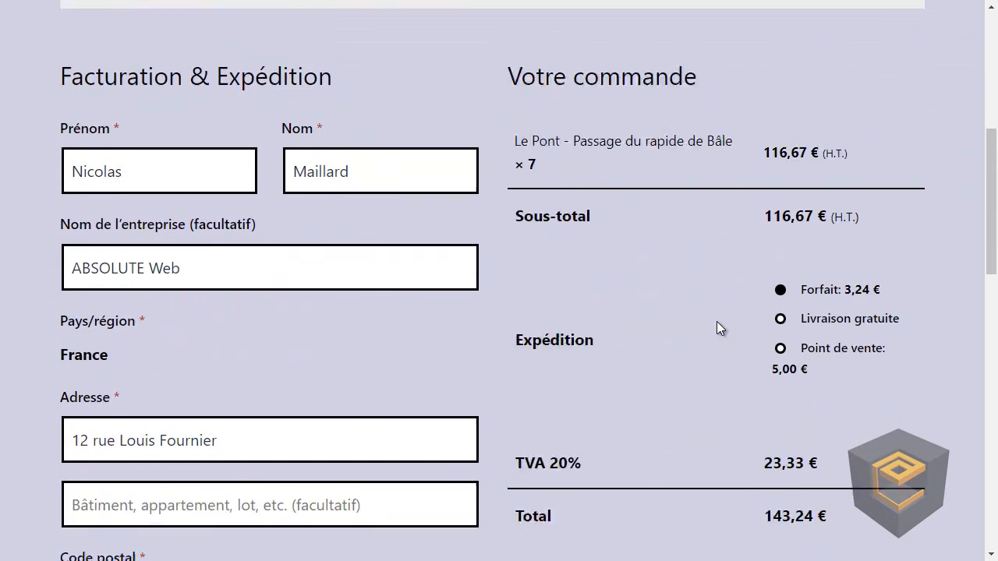
scroll(716, 322, "down", 3)
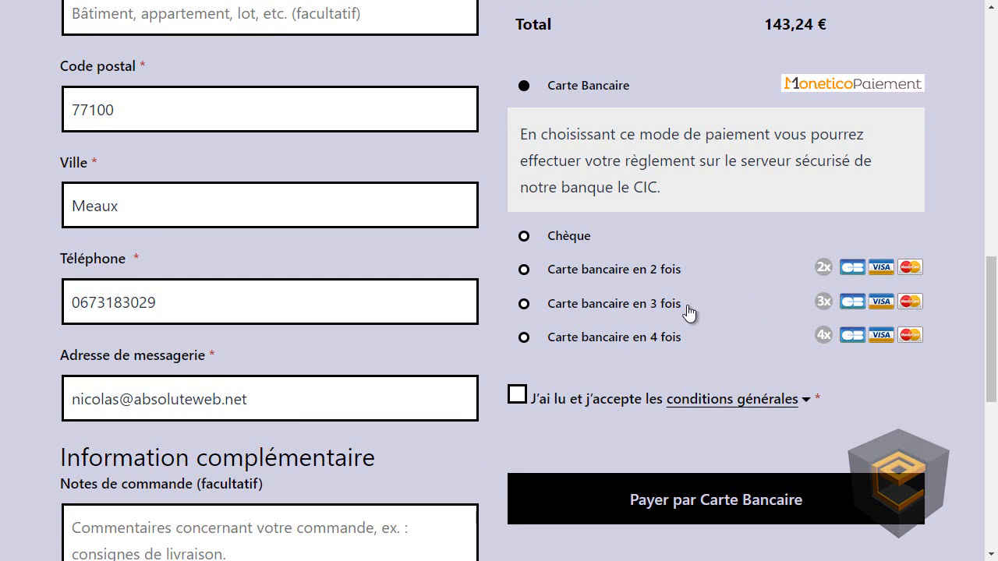
- Choose Carte bancaire en 3 fois, accept the general terms and submit the order for payment
left_click(577, 310)
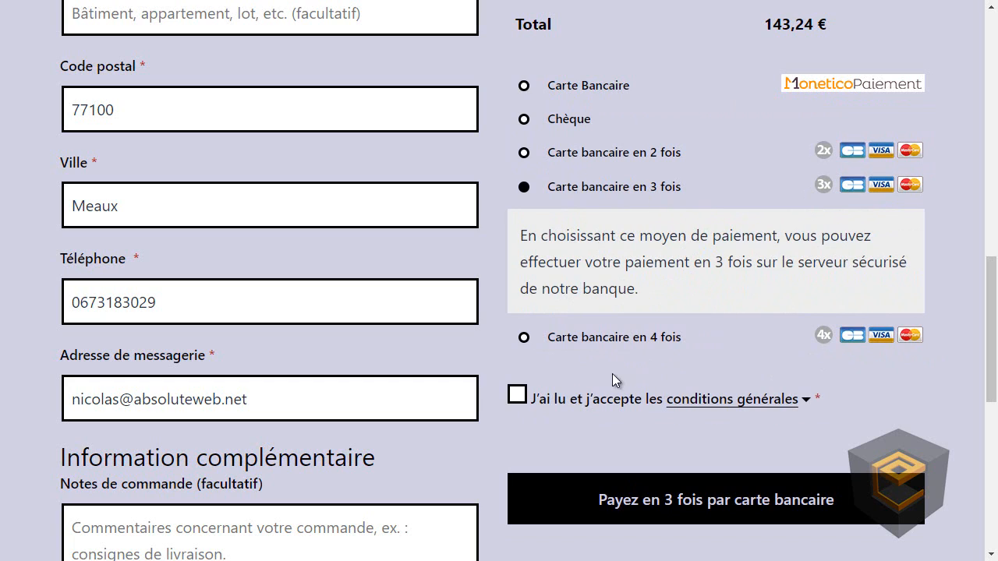
left_click(525, 399)
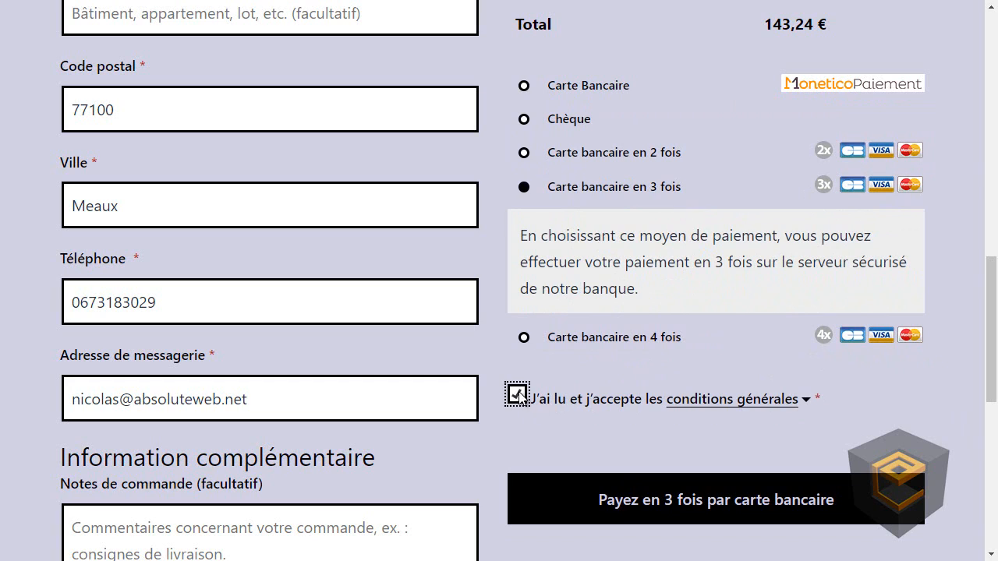
left_click(716, 503)
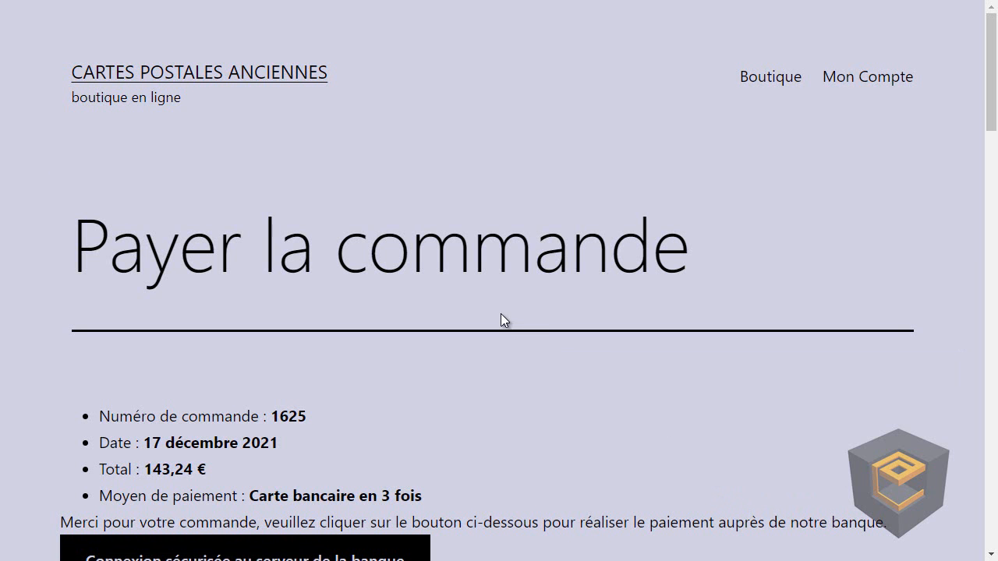
- Examine the installment dates and amounts in the payment page's debug data, and continue to the bank's secure server
scroll(501, 313, "down", 2)
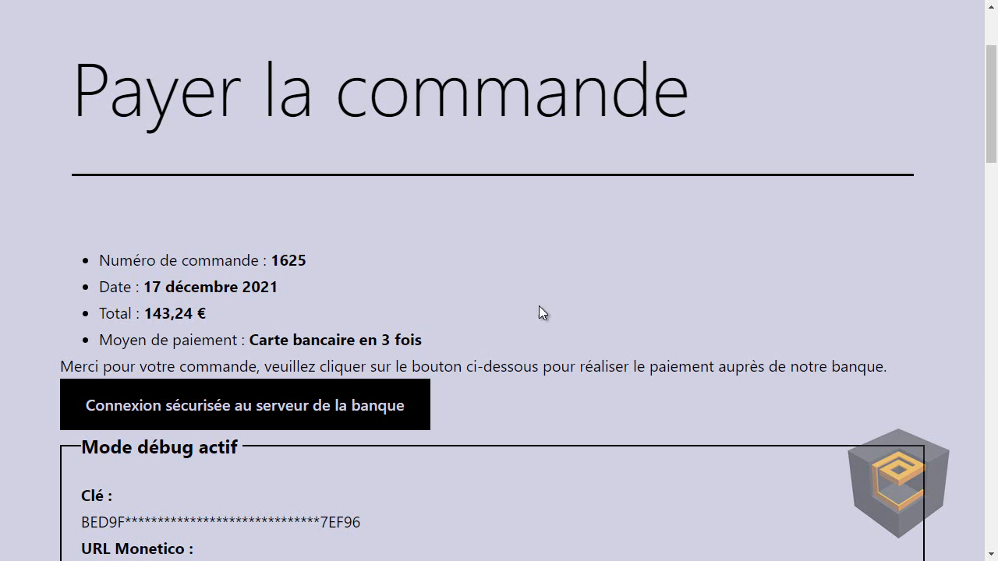
scroll(602, 292, "down", 1)
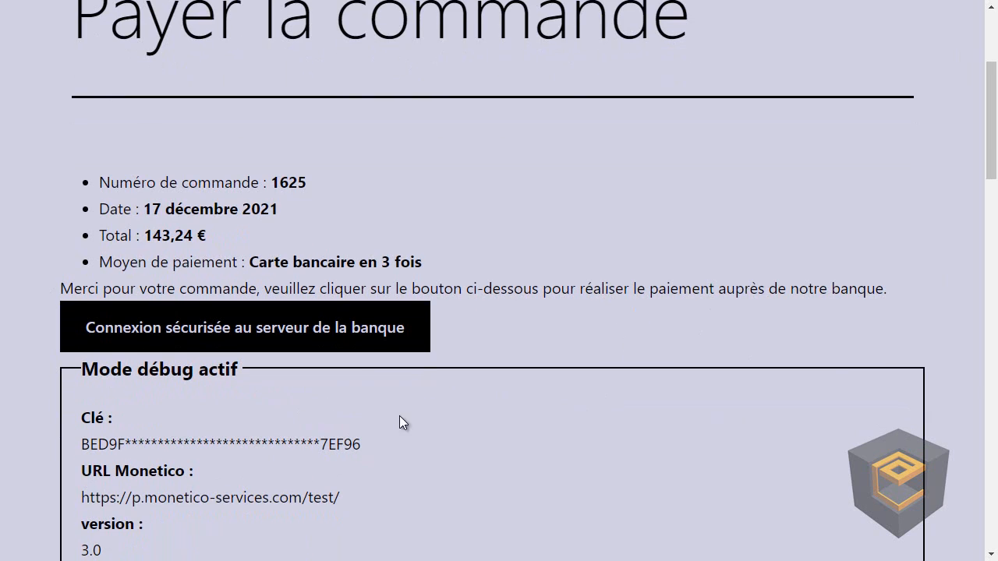
scroll(400, 417, "down", 6)
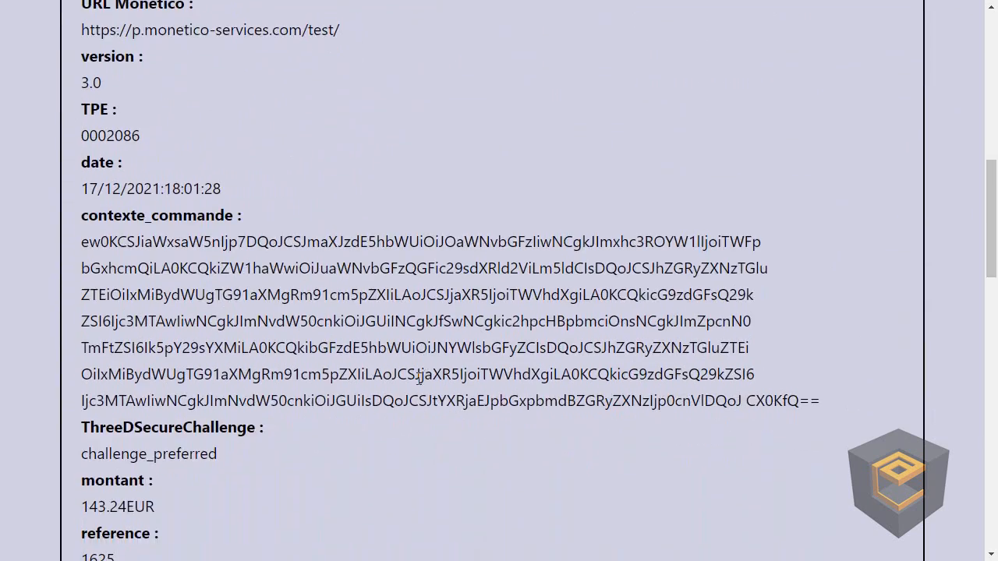
scroll(419, 378, "down", 6)
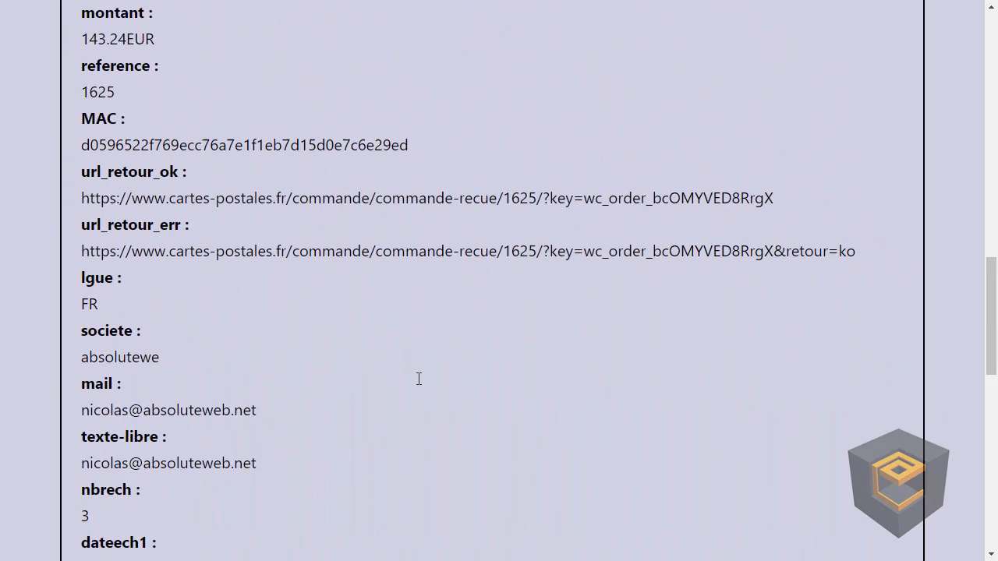
scroll(418, 379, "down", 5)
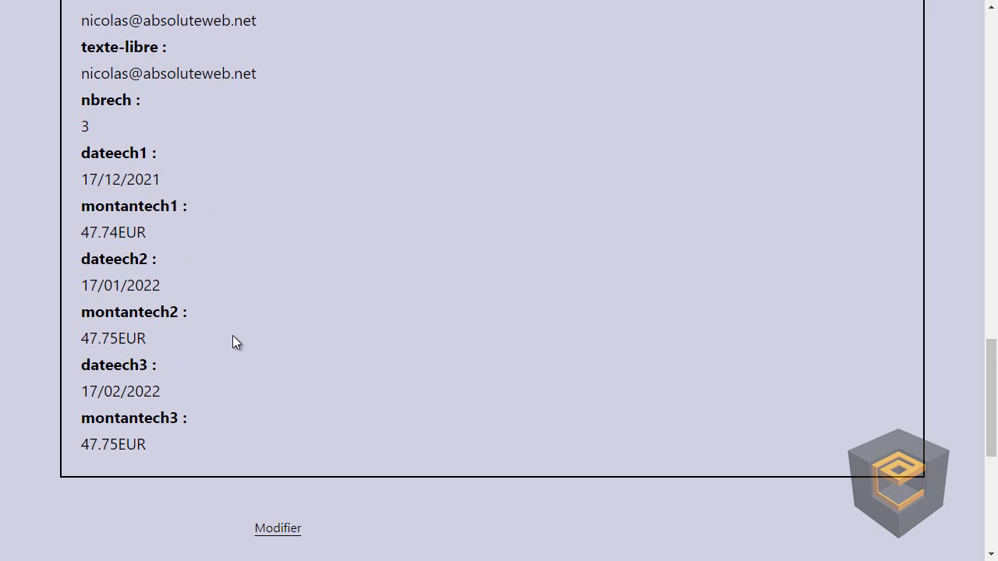
scroll(232, 335, "up", 15)
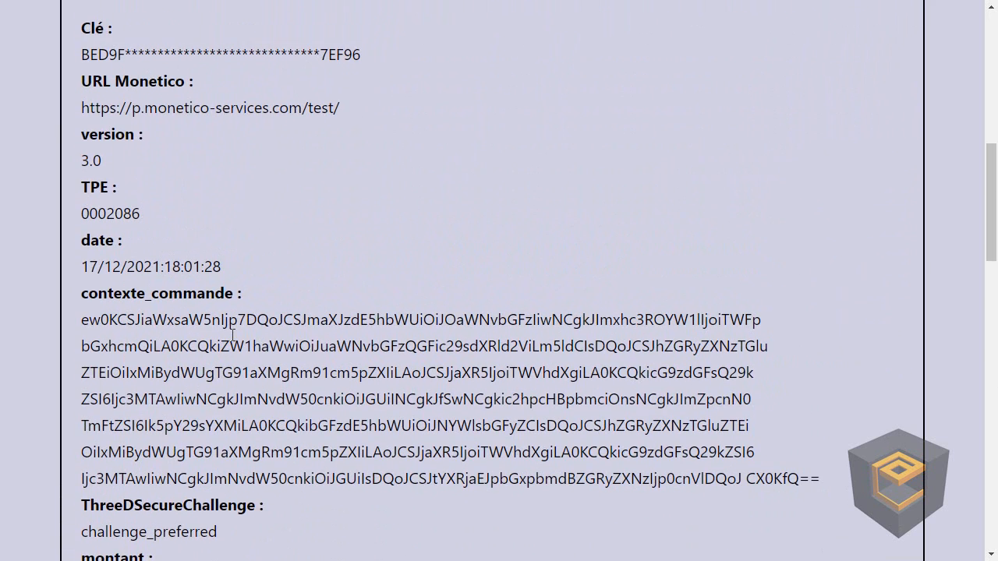
scroll(232, 336, "up", 6)
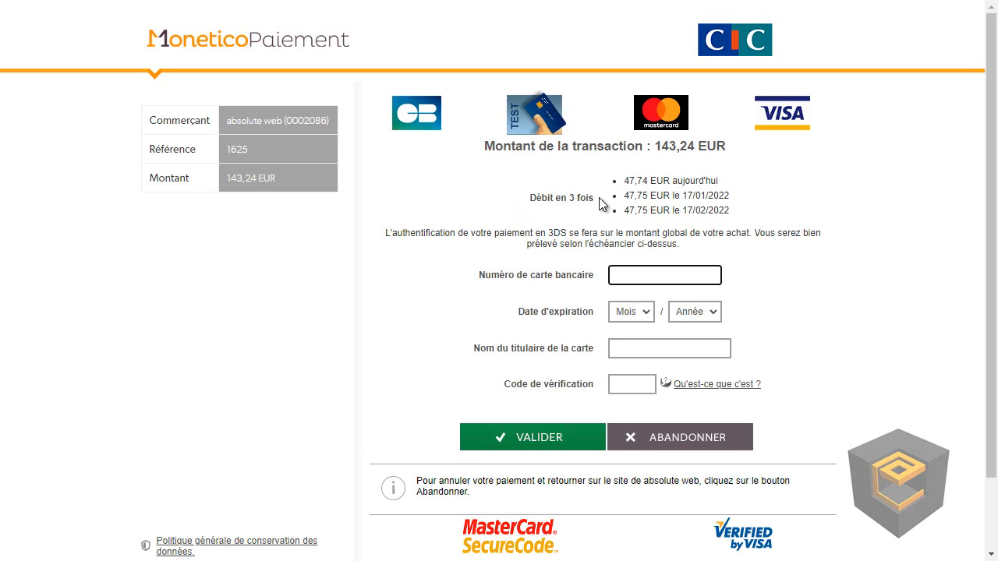
- Fill in the card number, expiry date, cardholder and verification code from the MasterCard Identity Check test card for successful payment with ARes=C CRes=Y
left_click(535, 115)
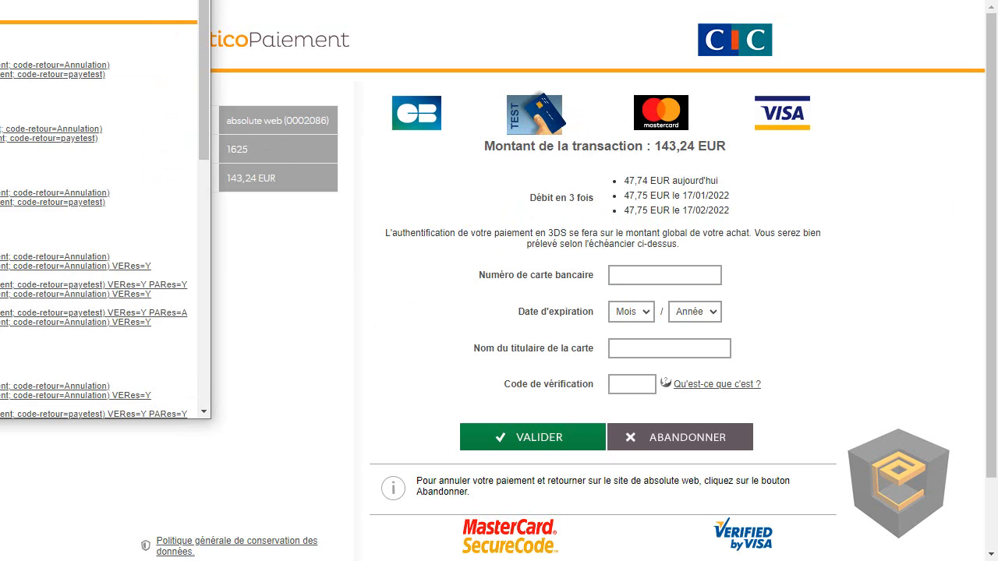
left_click_drag(54, 0, 333, 15)
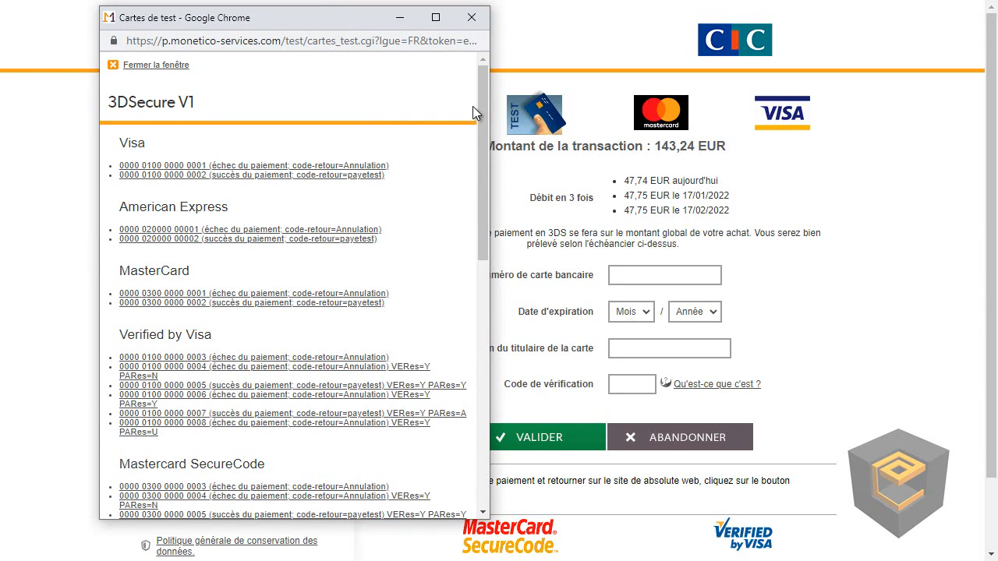
left_click_drag(483, 117, 474, 358)
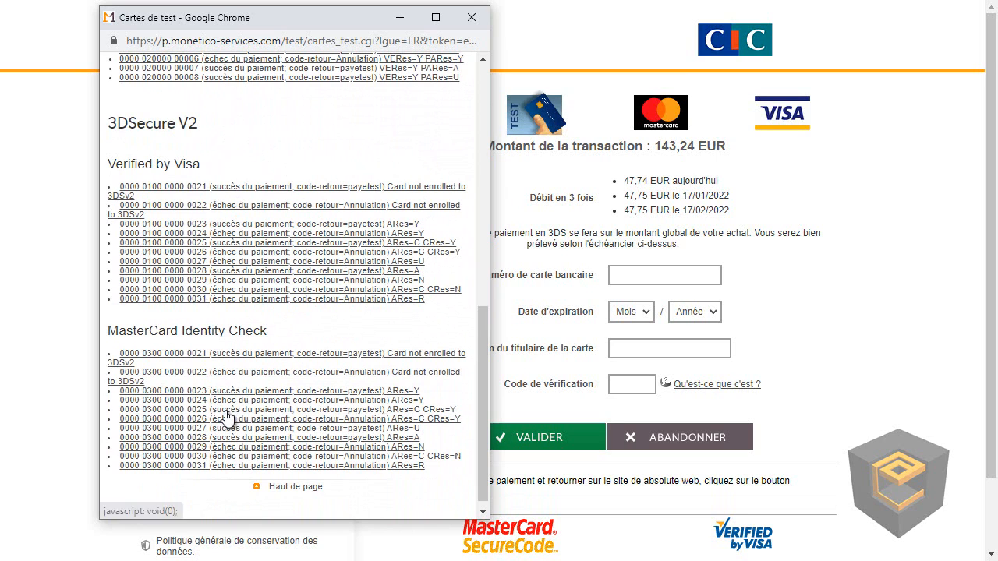
left_click(260, 419)
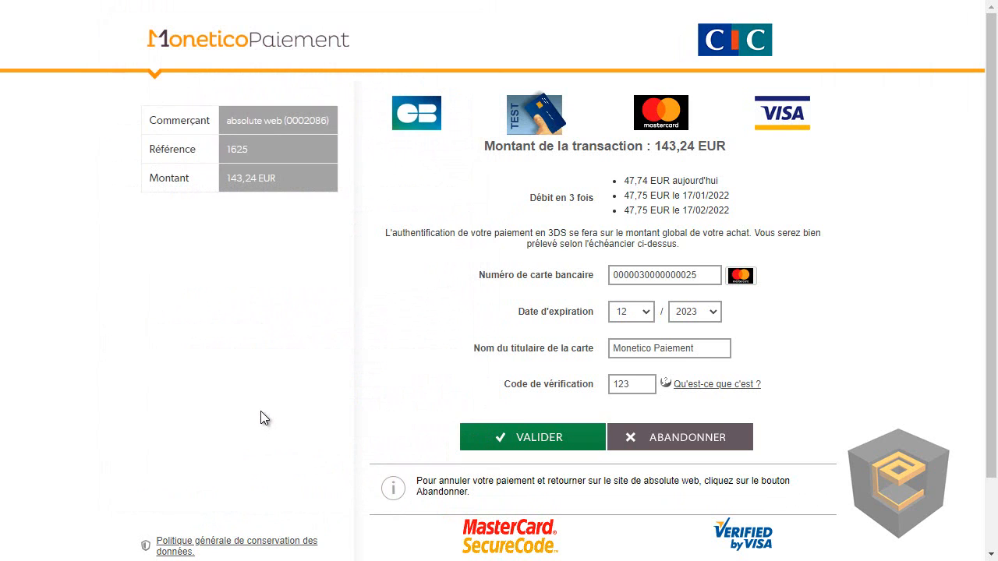
- Validate the card payment and send the simulated 3D-Secure authentication result
left_click(538, 438)
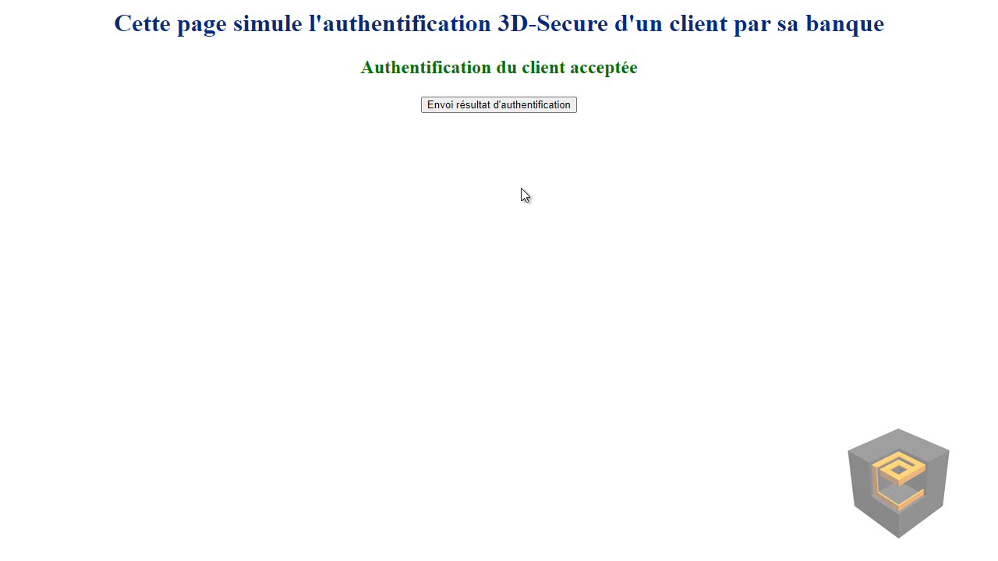
left_click(499, 105)
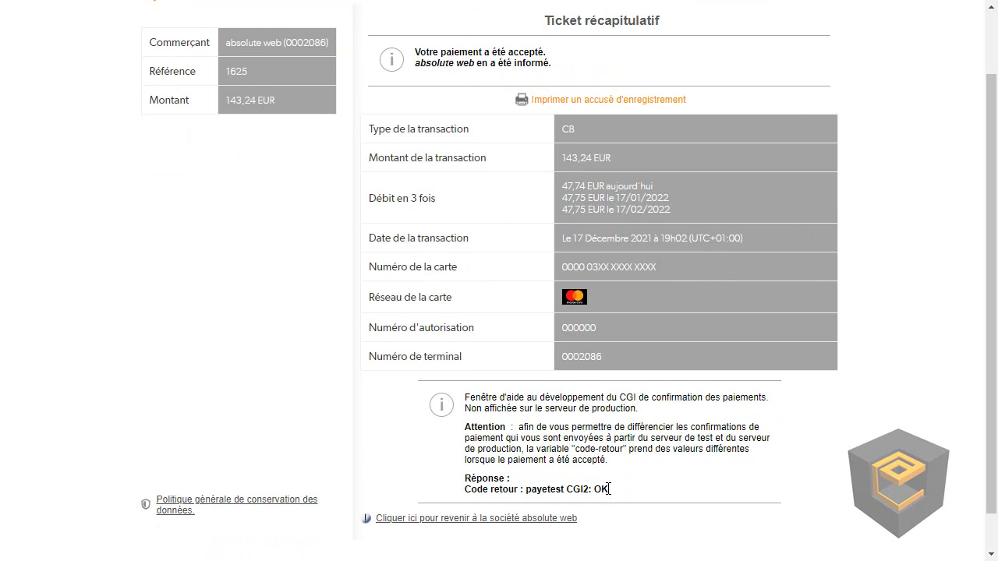
- Return from the payment receipt to the absolute web shop and review the payment message and details of the received order
left_click(482, 520)
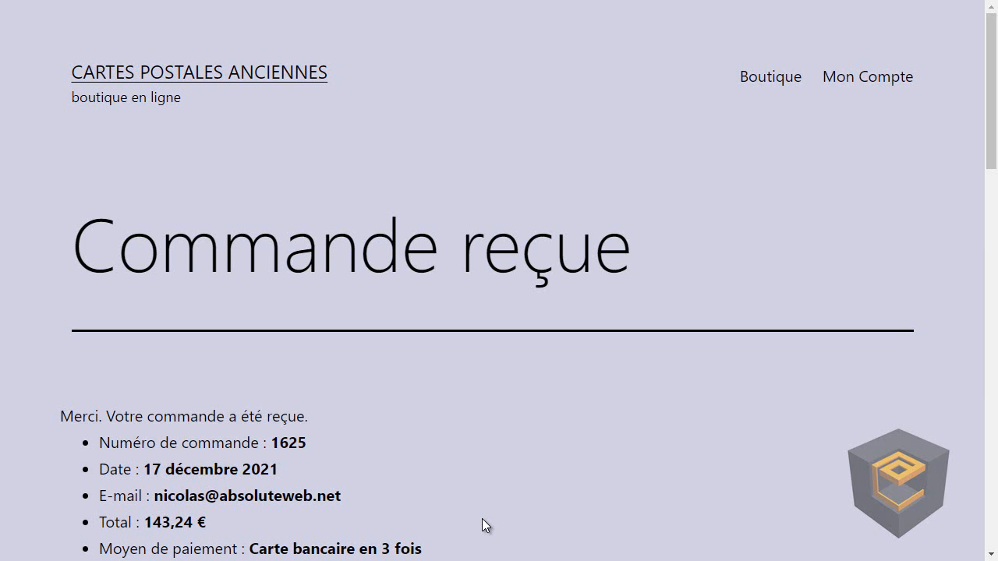
scroll(536, 304, "down", 3)
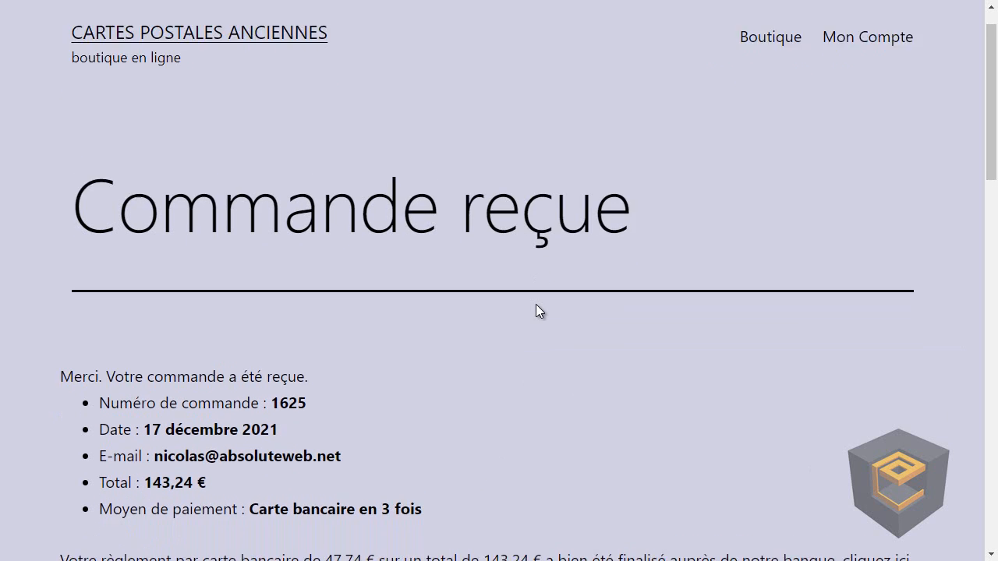
scroll(490, 246, "down", 1)
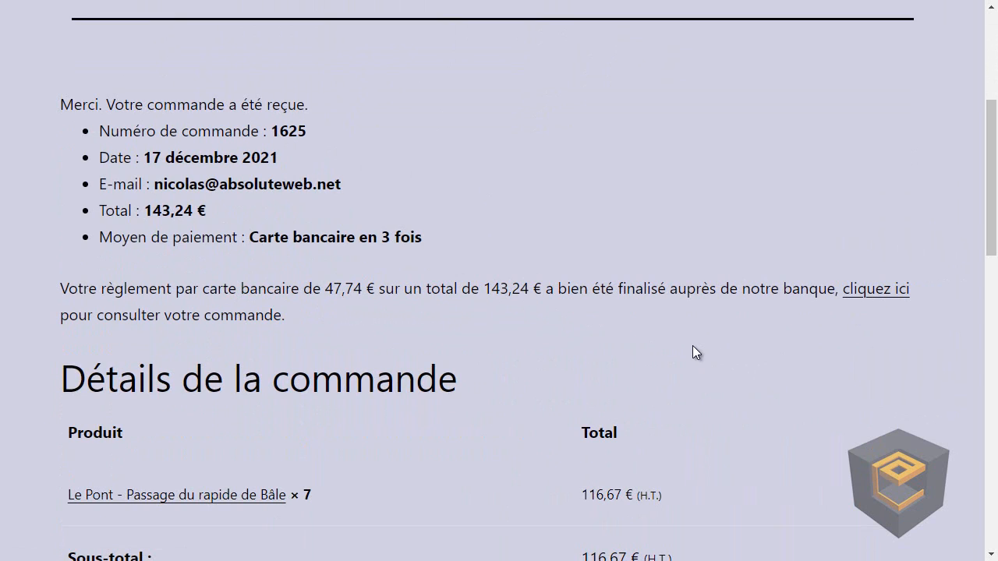
scroll(692, 346, "down", 5)
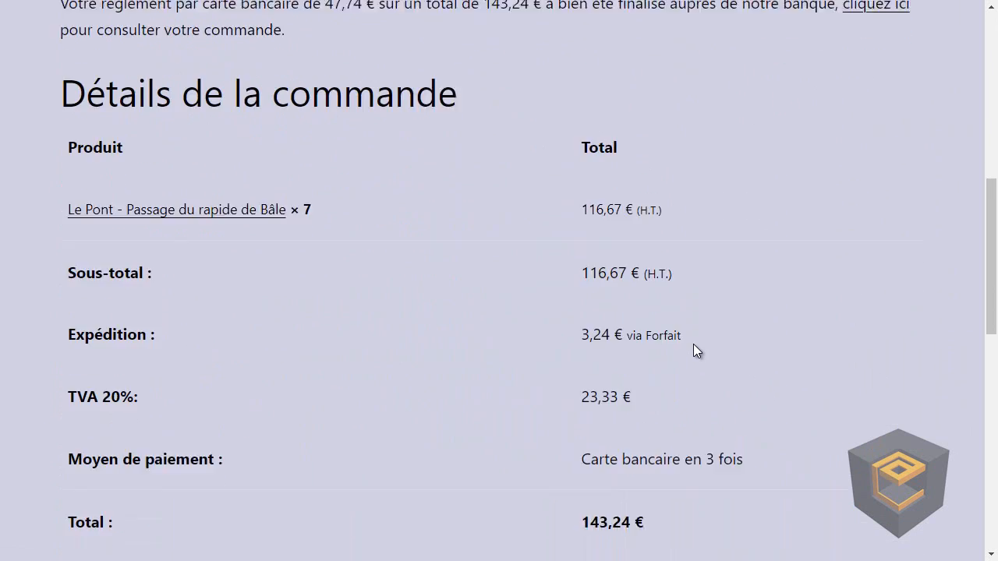